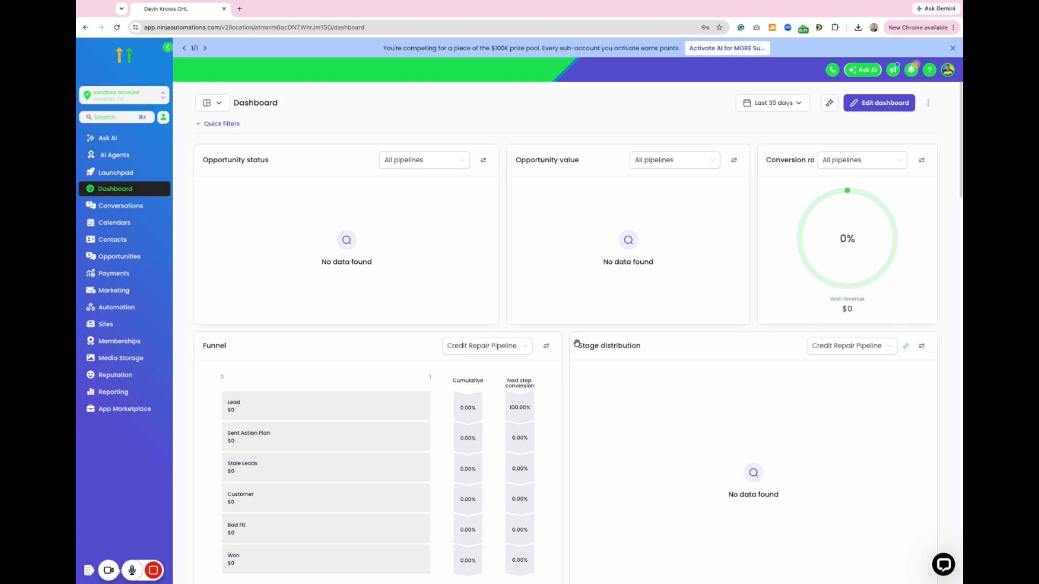
Step: Look over the contacts list and return to the dashboard
{"action": "left_click", "coordinate": [113, 240]}
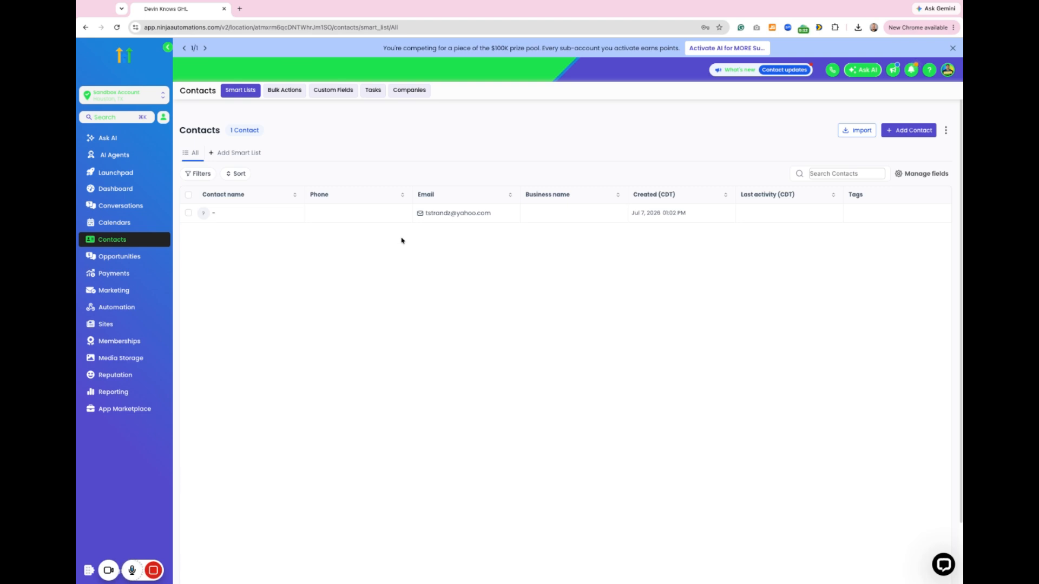
{"action": "left_click", "coordinate": [137, 189]}
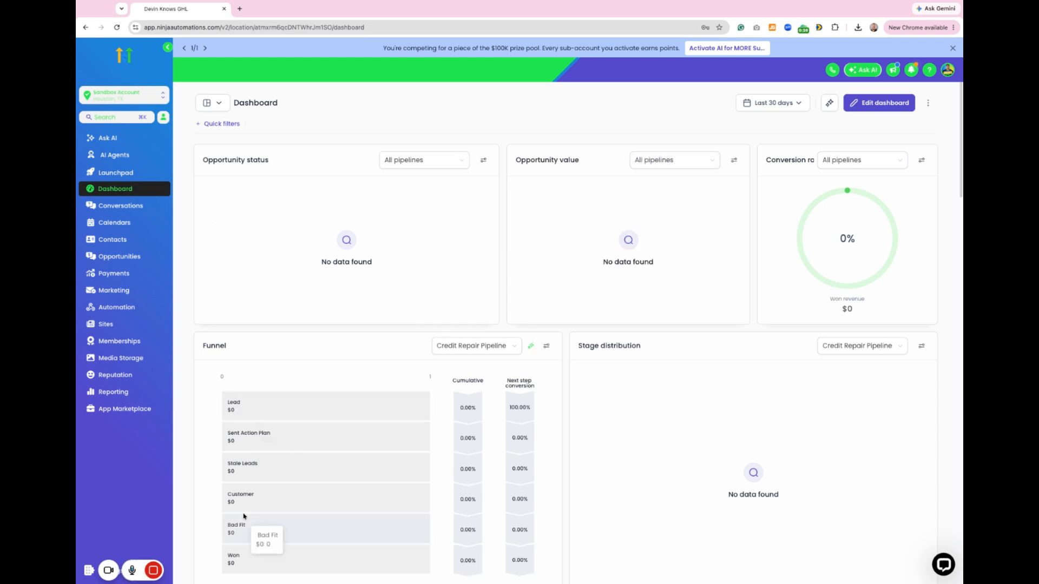
{"action": "mouse_move", "coordinate": [89, 571]}
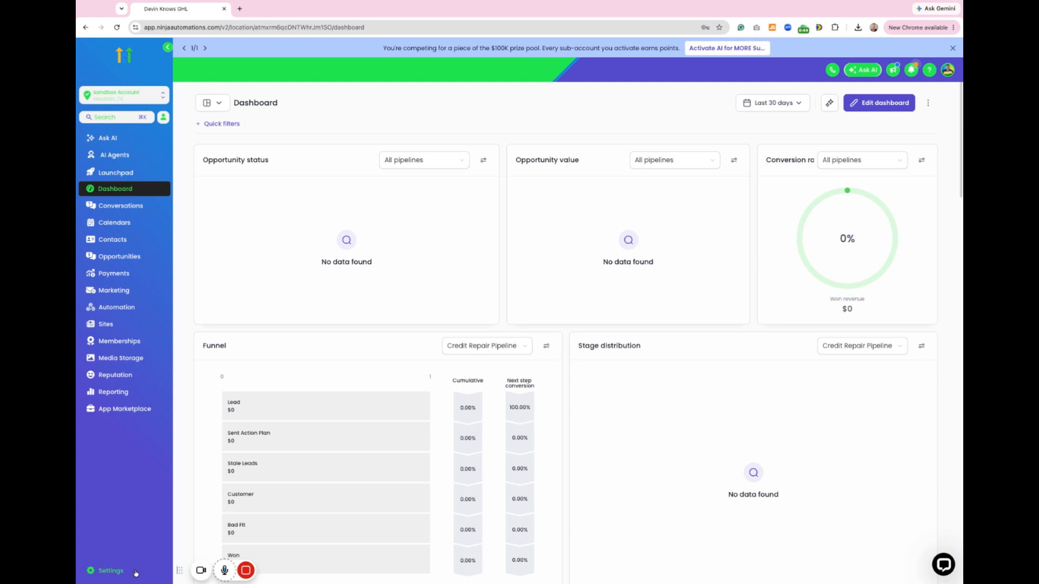
Step: Create a new automation workflow from the List Reactivation template, found by searching the workflow template library
{"action": "left_click", "coordinate": [116, 307]}
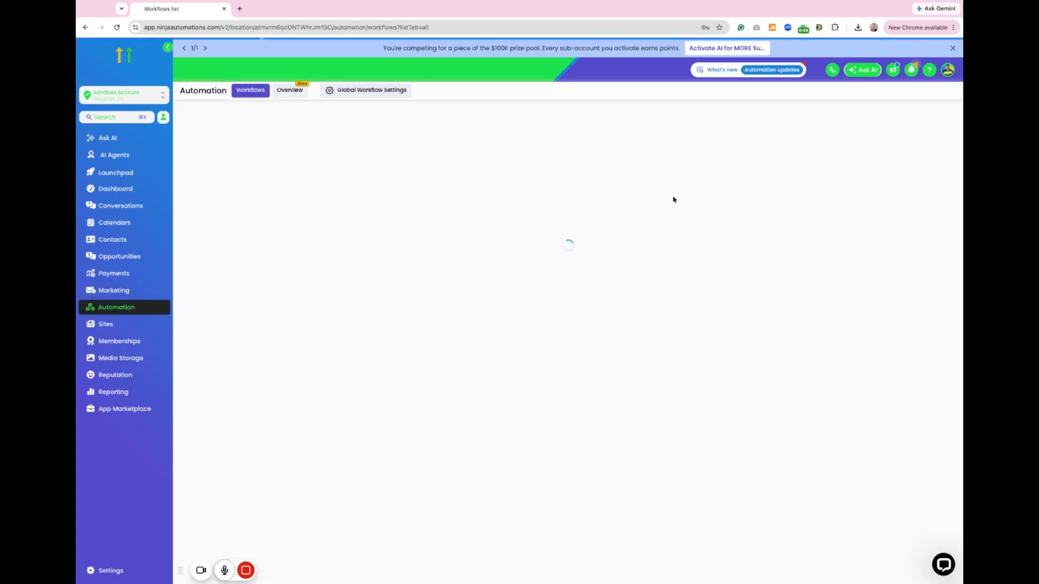
{"action": "left_click", "coordinate": [854, 121]}
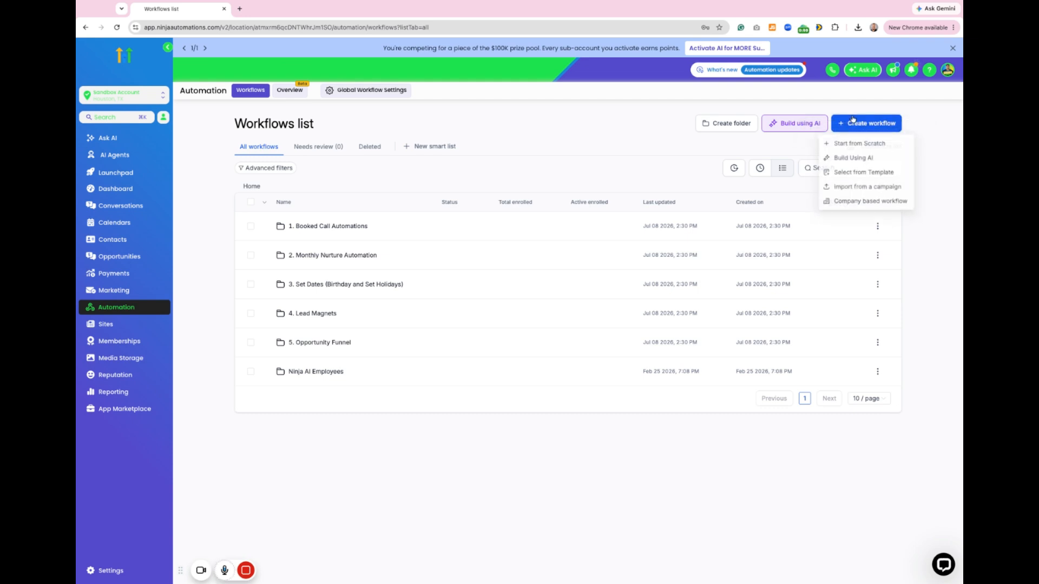
{"action": "left_click", "coordinate": [858, 174]}
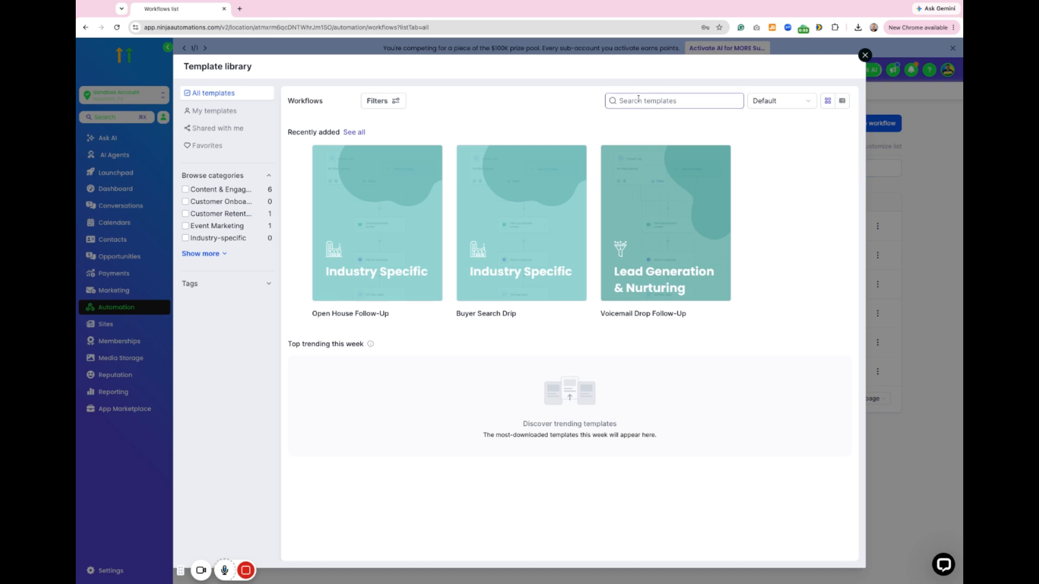
{"action": "left_click", "coordinate": [640, 100]}
{"action": "type", "text": "rea"}
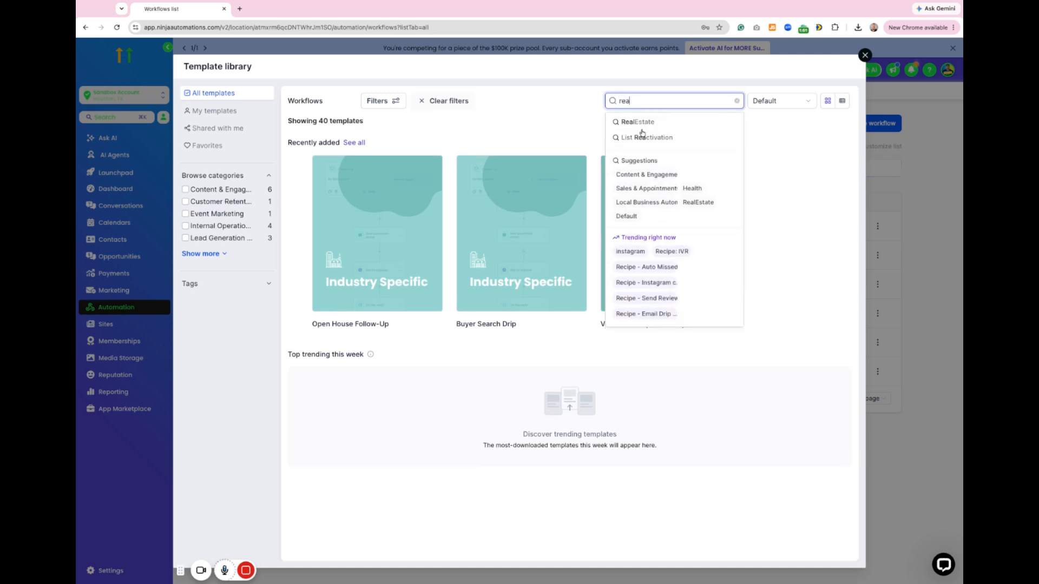
{"action": "left_click", "coordinate": [642, 138]}
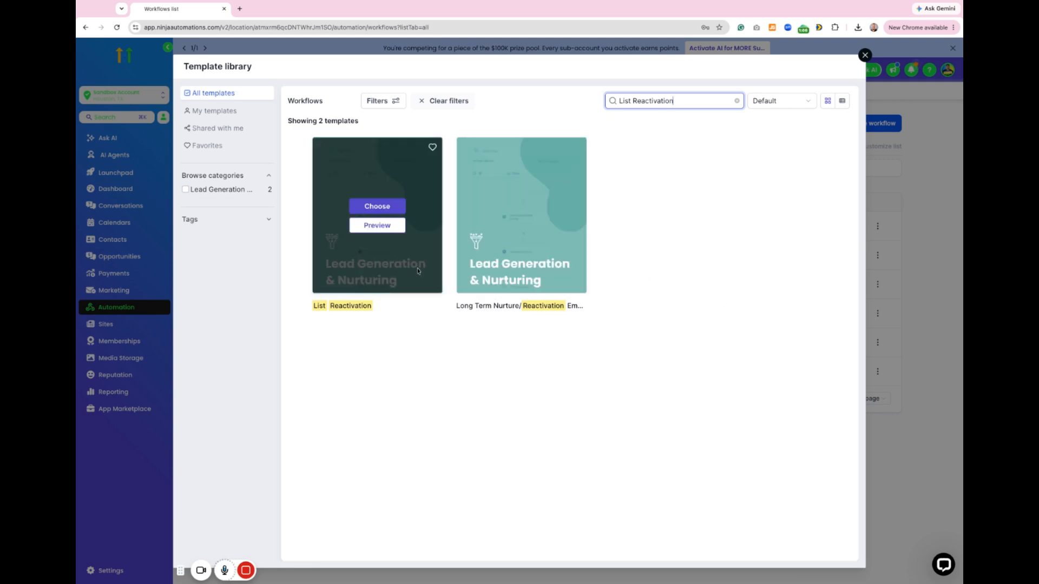
{"action": "left_click", "coordinate": [388, 209]}
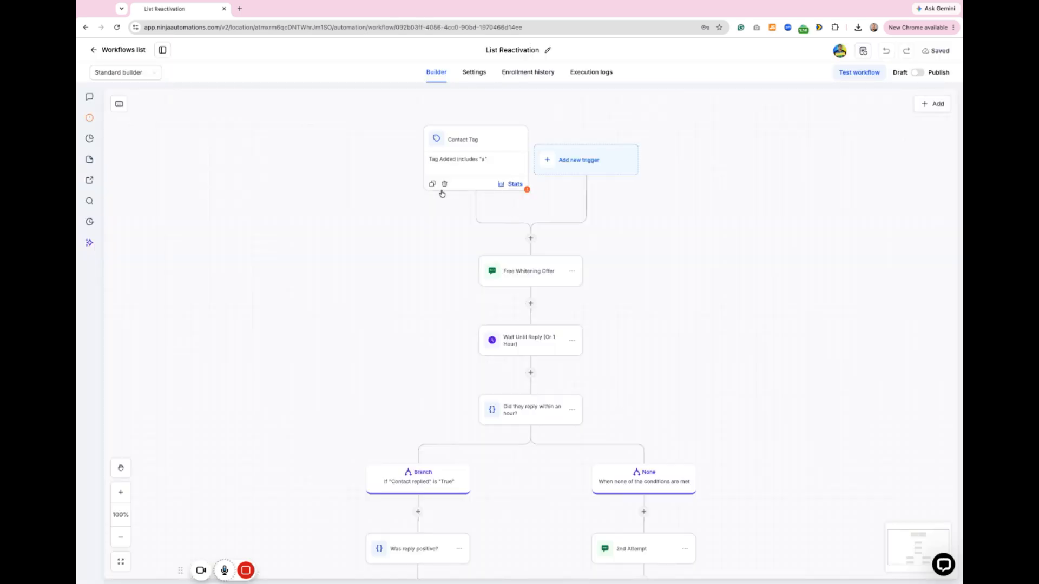
Step: Delete the workflow's Contact Tag trigger and open the Free Whitening Offer SMS action
{"action": "left_click", "coordinate": [444, 184]}
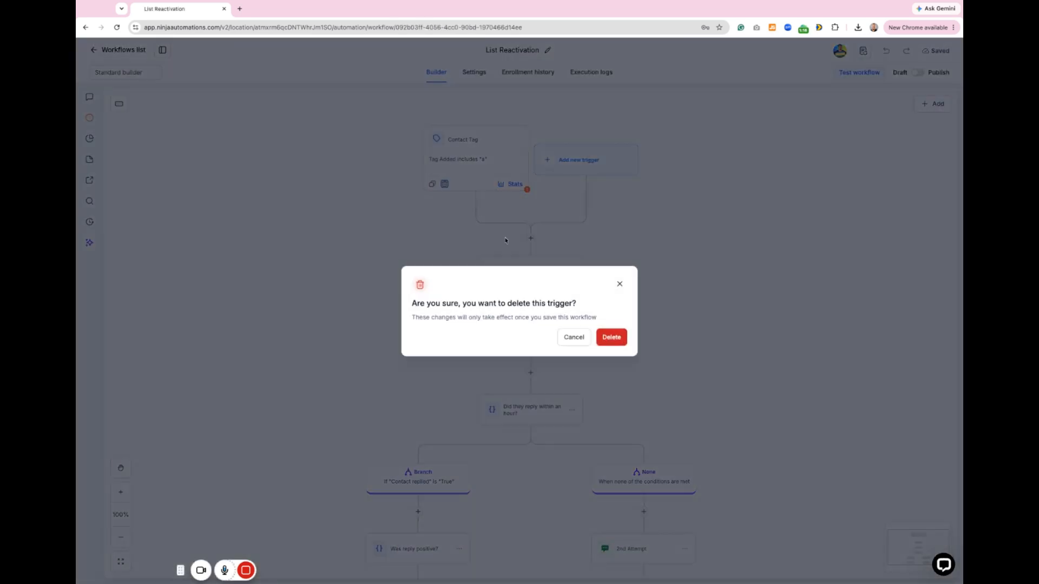
{"action": "left_click", "coordinate": [612, 336]}
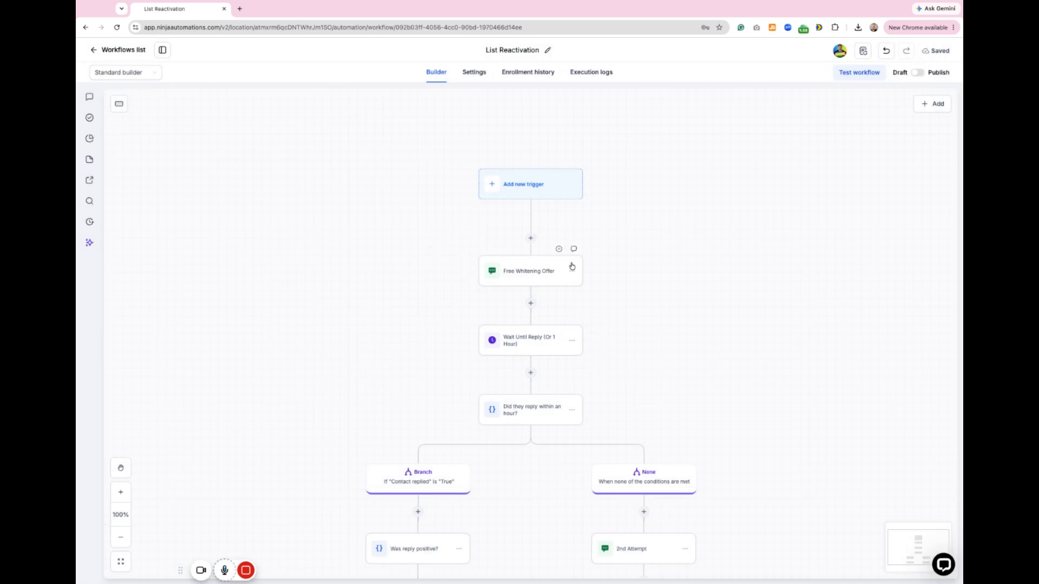
{"action": "left_click", "coordinate": [535, 281]}
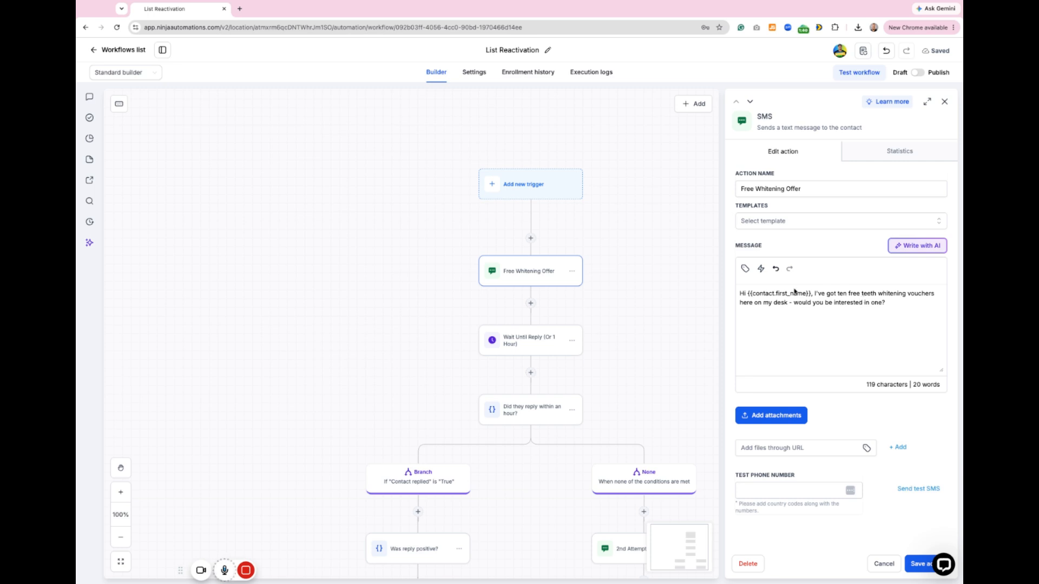
Step: Open chatgpt.com in a new browser tab and paste the Free Whitening Offer SMS text into the prompt
{"action": "left_click", "coordinate": [239, 9]}
{"action": "type", "text": "chatgpt.com"}
{"action": "key", "text": "Return"}
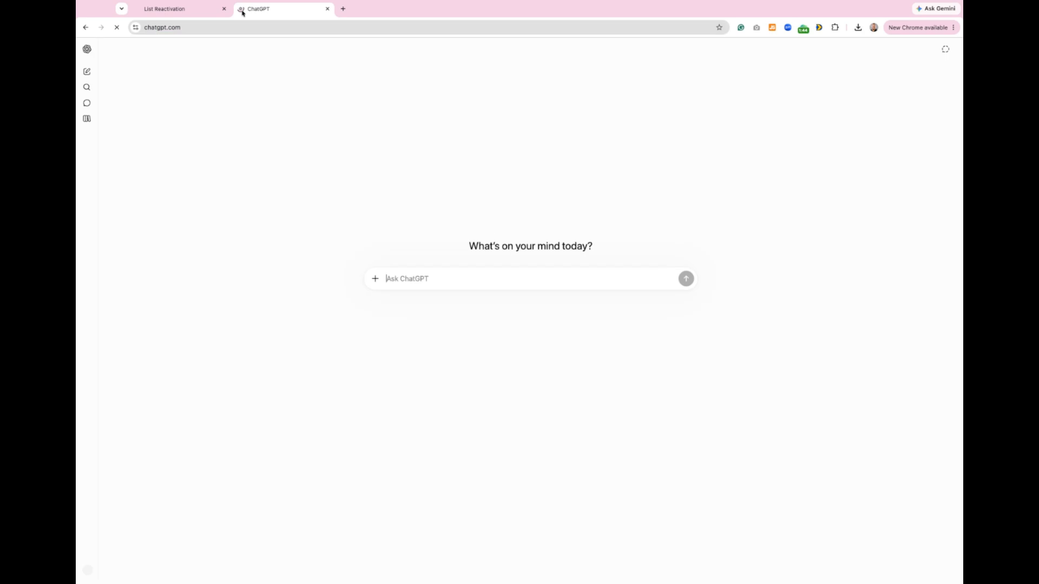
{"action": "left_click", "coordinate": [174, 12]}
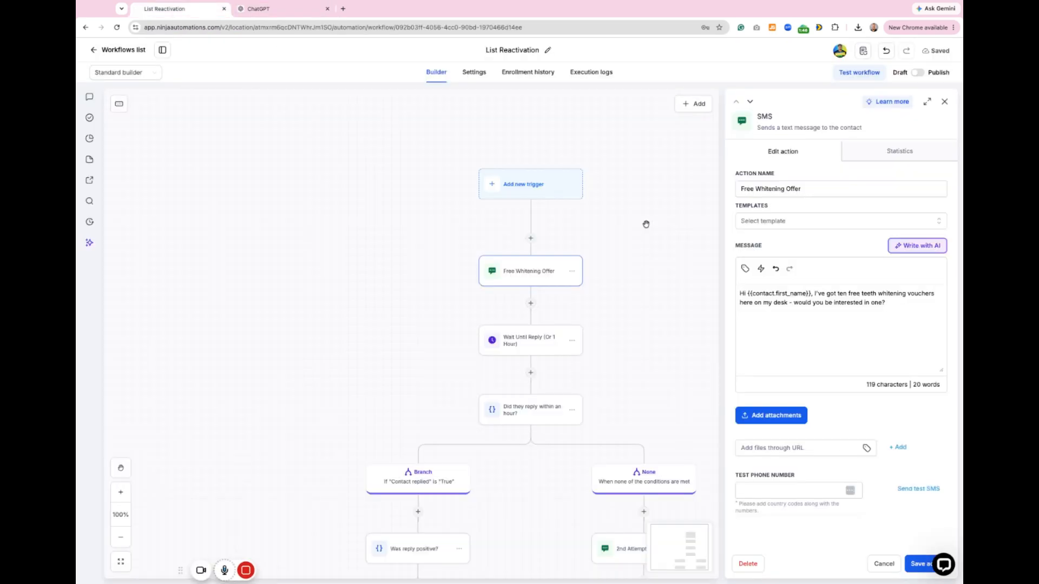
{"action": "triple_click", "coordinate": [776, 303]}
{"action": "key", "text": "ctrl+c"}
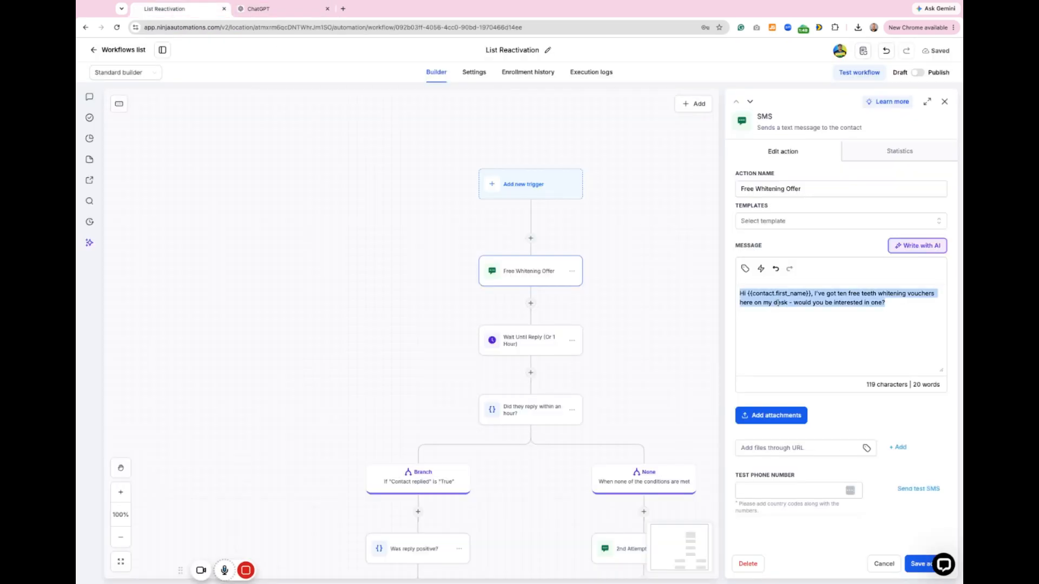
{"action": "left_click", "coordinate": [282, 9]}
{"action": "key", "text": "ctrl+v"}
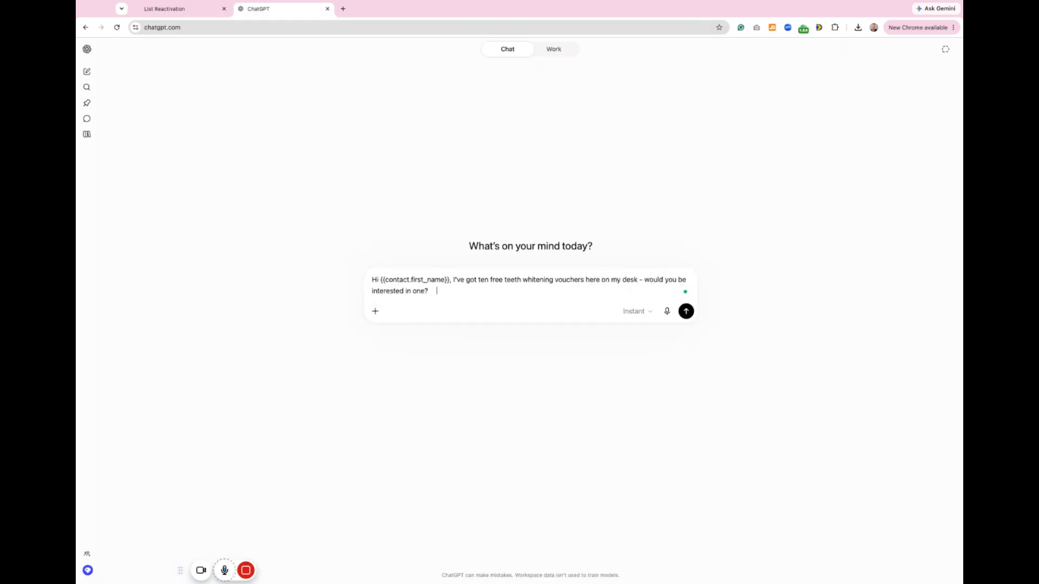
Step: Add "make this for my offer for electrions, I need a strong offer that will convert" to the prompt and submit it
{"action": "type", "text": "make this for my"}
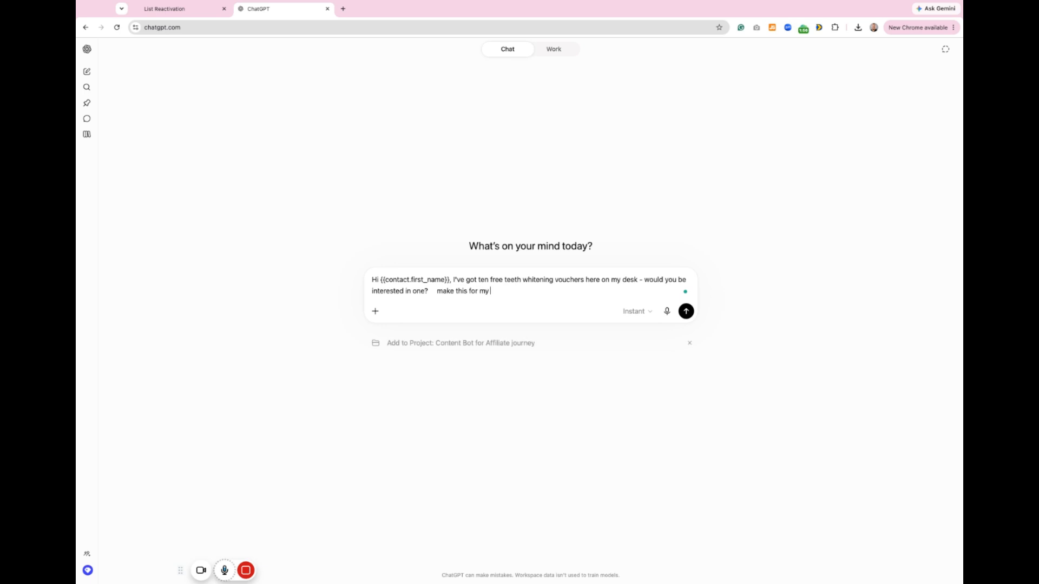
{"action": "type", "text": " offer for electrions, I need a strong offer that wil"}
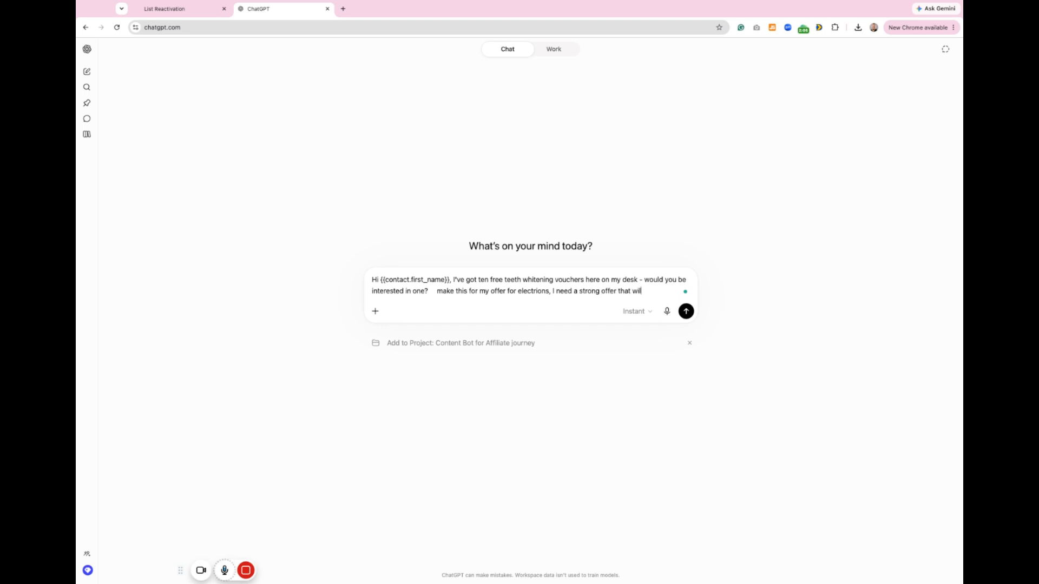
{"action": "type", "text": "l convert"}
{"action": "key", "text": "Return"}
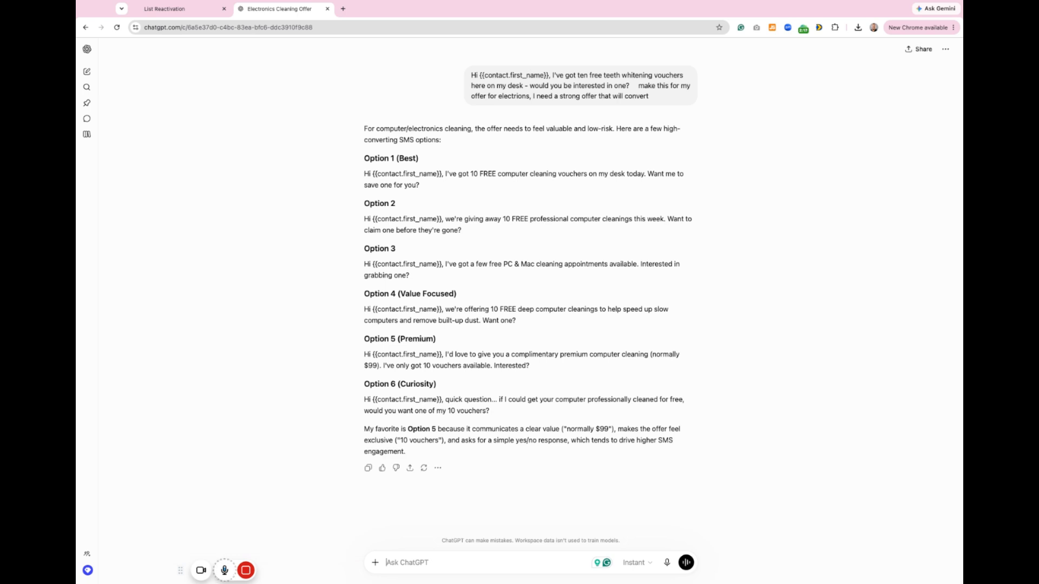
Step: Back in the workflow, replace the Free Whitening Offer message with ChatGPT's Option 2 about 10 FREE professional computer cleanings, and save the action
{"action": "left_click_drag", "start_coordinate": [362, 221], "coordinate": [461, 230]}
{"action": "key", "text": "super+c"}
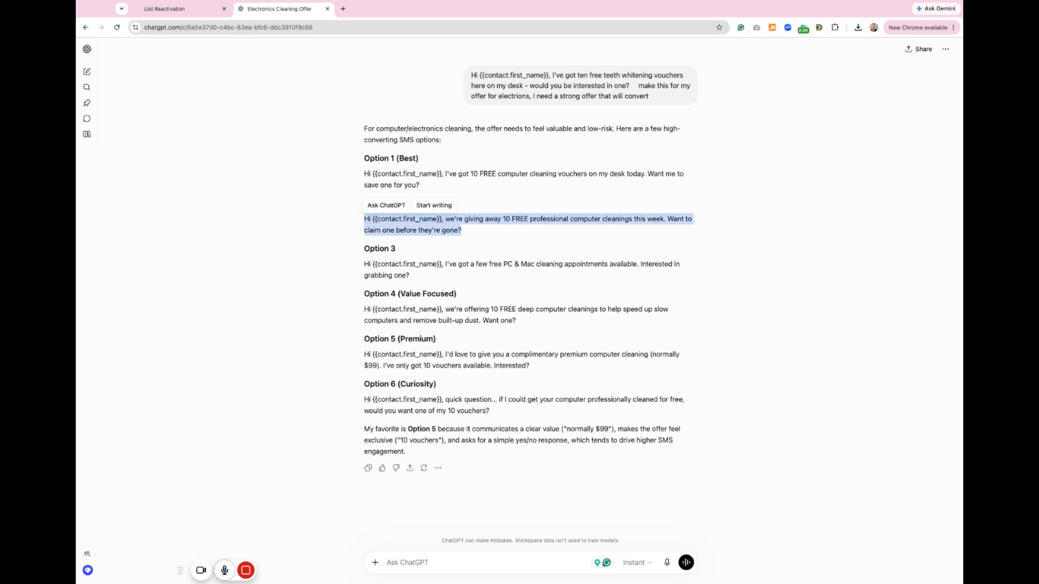
{"action": "left_click", "coordinate": [207, 10]}
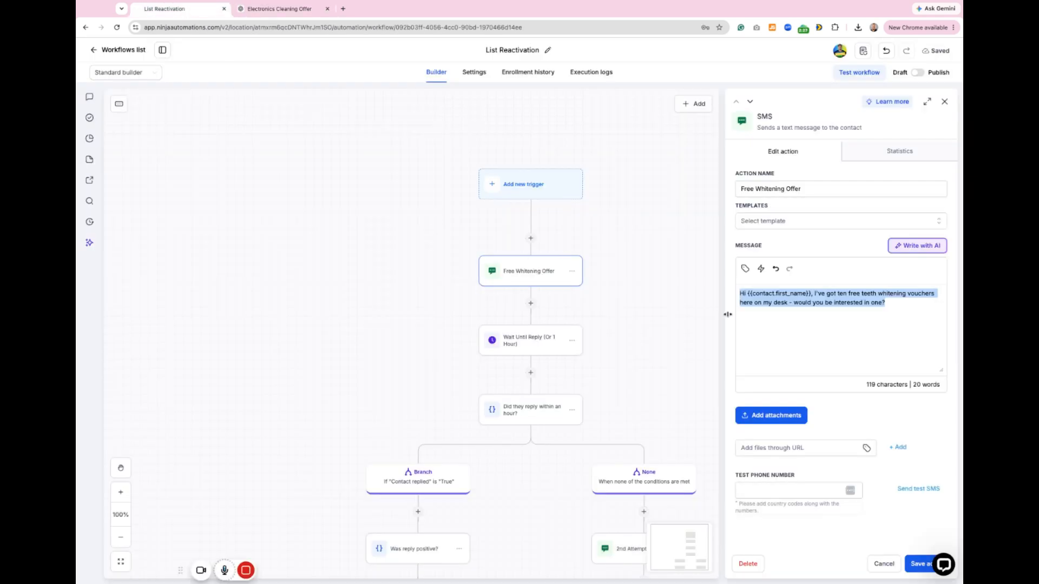
{"action": "triple_click", "coordinate": [777, 305]}
{"action": "key", "text": "super+v"}
{"action": "left_click", "coordinate": [918, 564]}
Step: Review the settings of the Wait Until Reply action and the "Did they reply within an hour?" condition
{"action": "scroll", "coordinate": [615, 334], "scroll_direction": "down", "scroll_amount": 2}
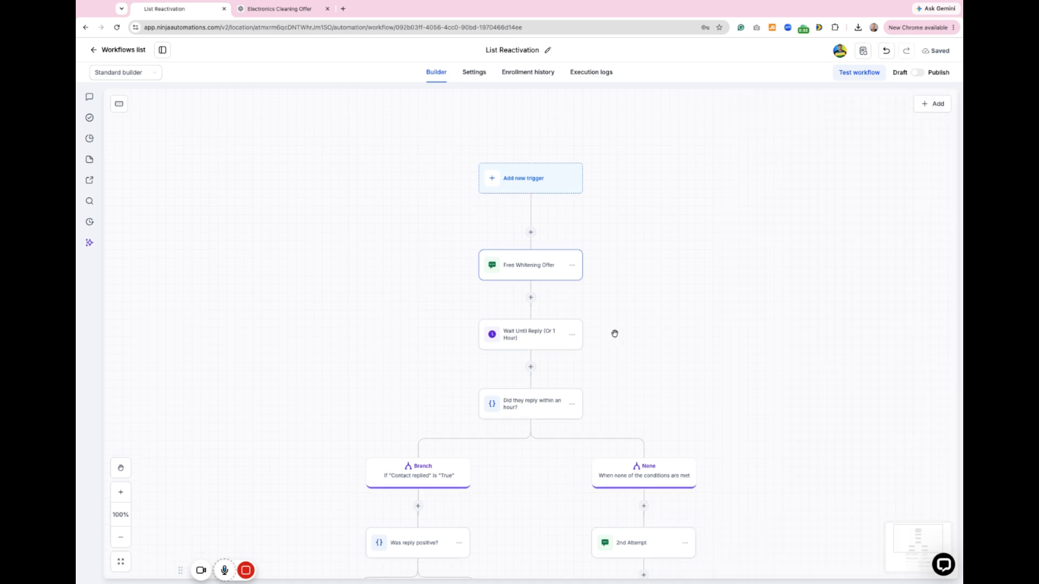
{"action": "left_click", "coordinate": [533, 266]}
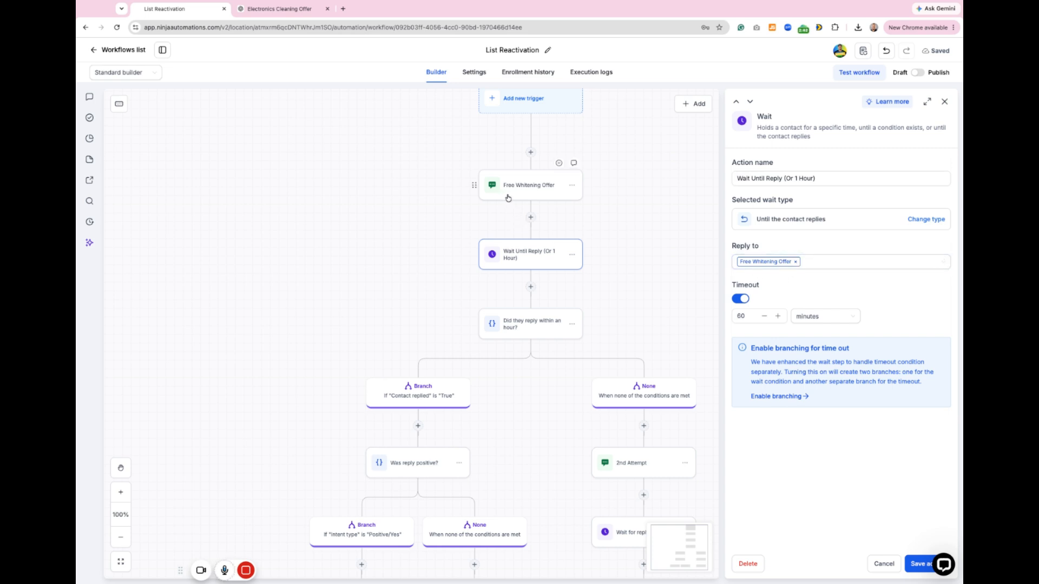
{"action": "scroll", "coordinate": [523, 270], "scroll_direction": "down", "scroll_amount": 1}
{"action": "left_click", "coordinate": [523, 271]}
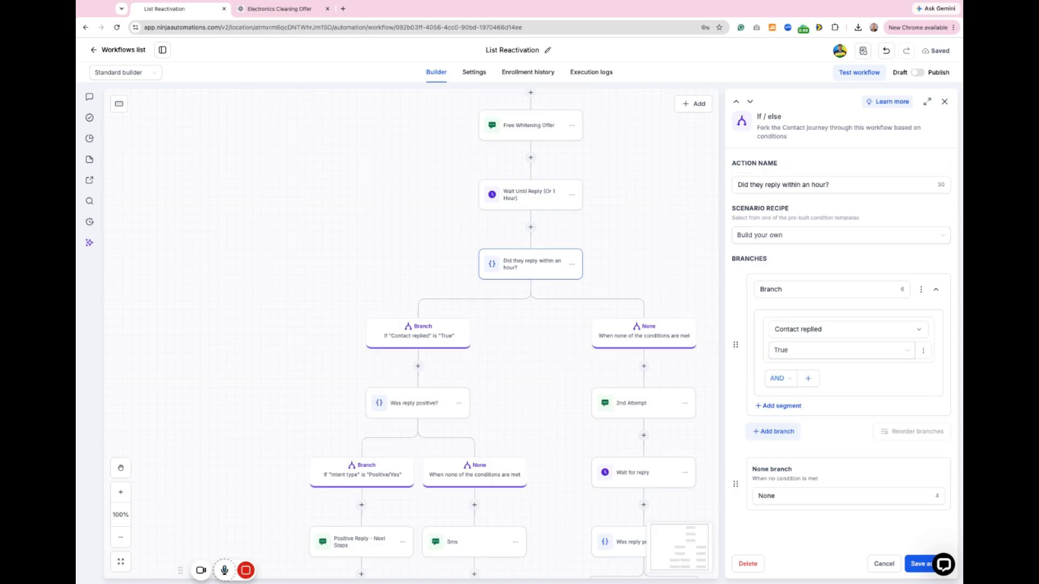
{"action": "left_click", "coordinate": [944, 101]}
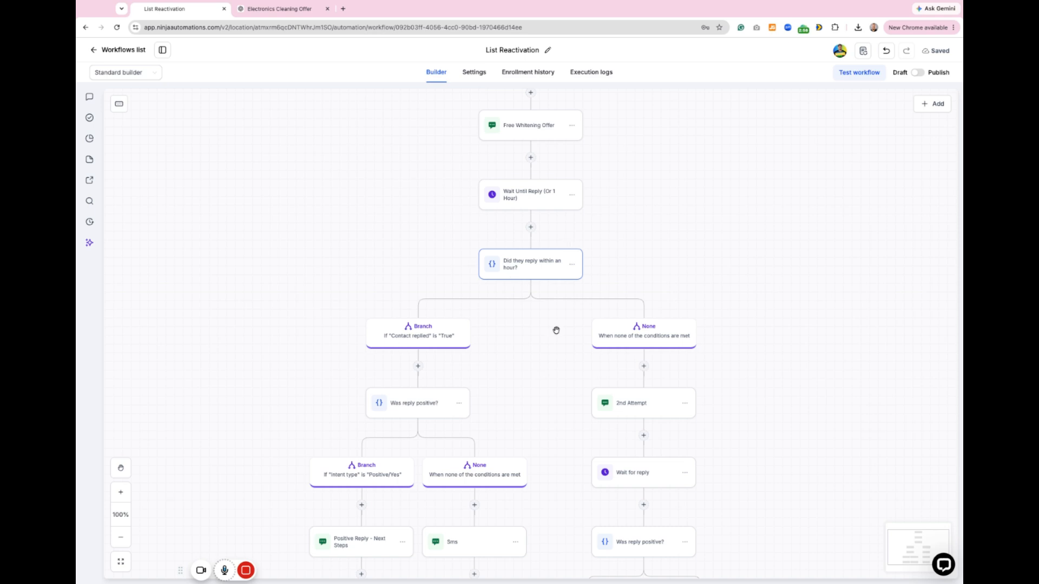
Step: Copy the 2nd Attempt SMS text into the ChatGPT conversation and submit it with "do this one next"
{"action": "left_click", "coordinate": [646, 416]}
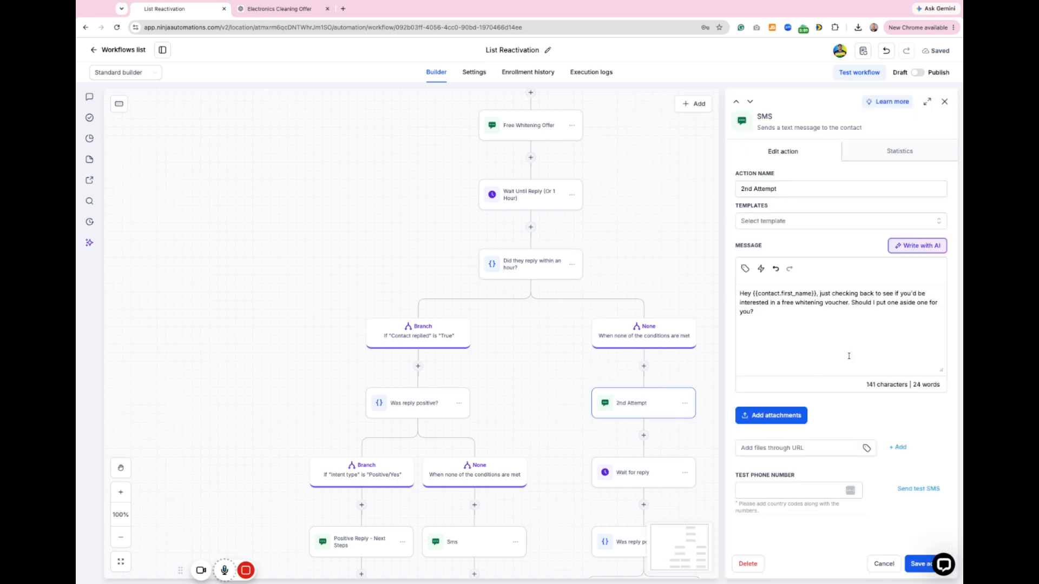
{"action": "triple_click", "coordinate": [765, 297]}
{"action": "key", "text": "ctrl+c"}
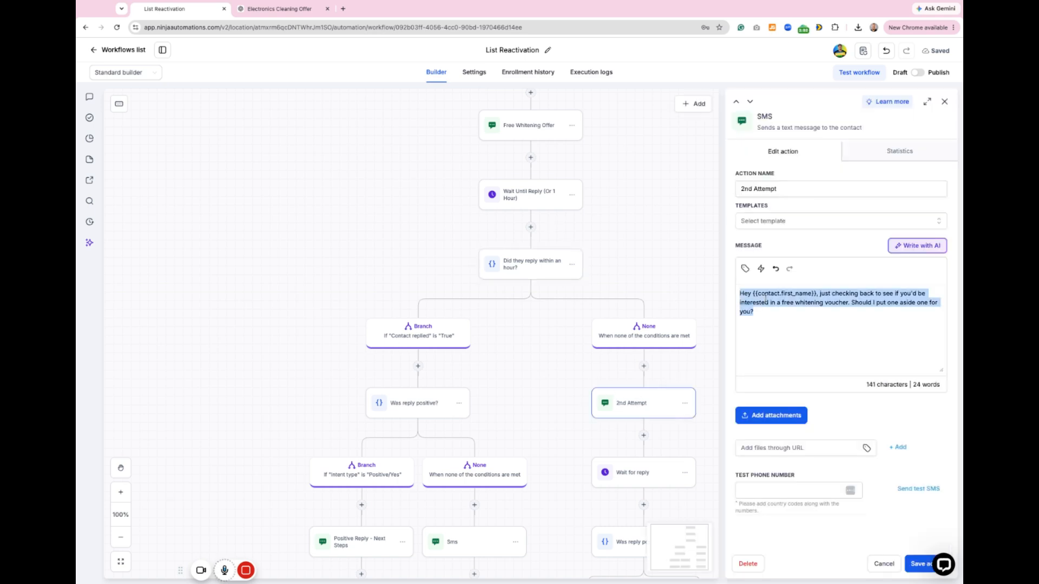
{"action": "left_click", "coordinate": [317, 3]}
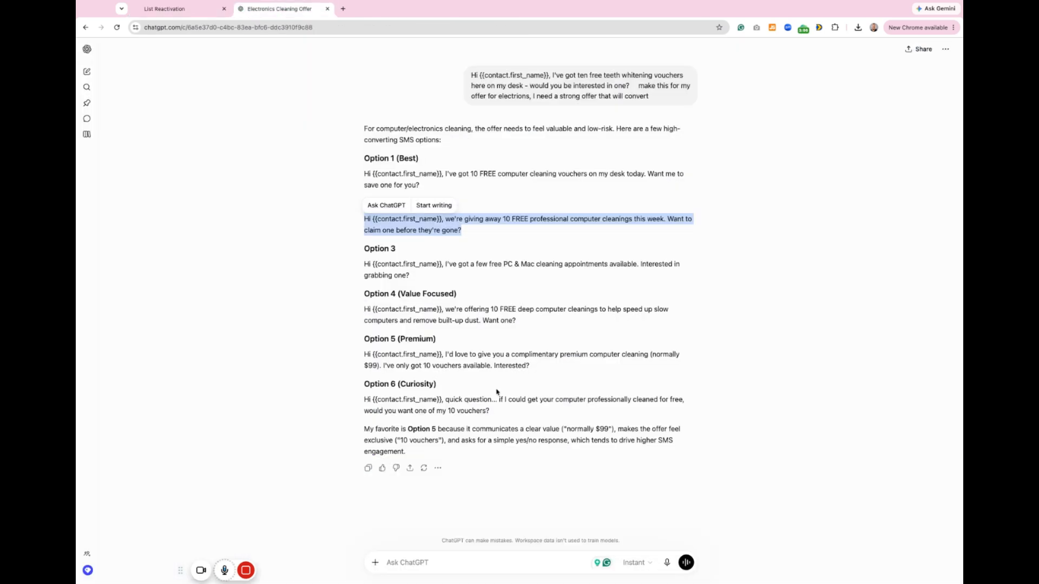
{"action": "left_click", "coordinate": [427, 563]}
{"action": "key", "text": "ctrl+v"}
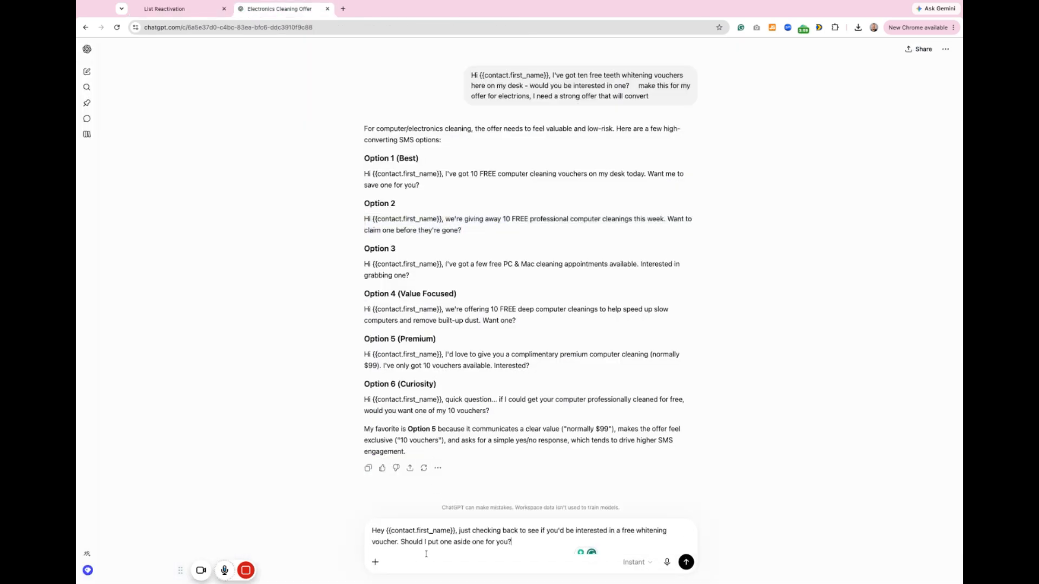
{"action": "type", "text": "do"}
{"action": "type", "text": " this one nex"}
{"action": "type", "text": "t"}
{"action": "key", "text": "Return"}
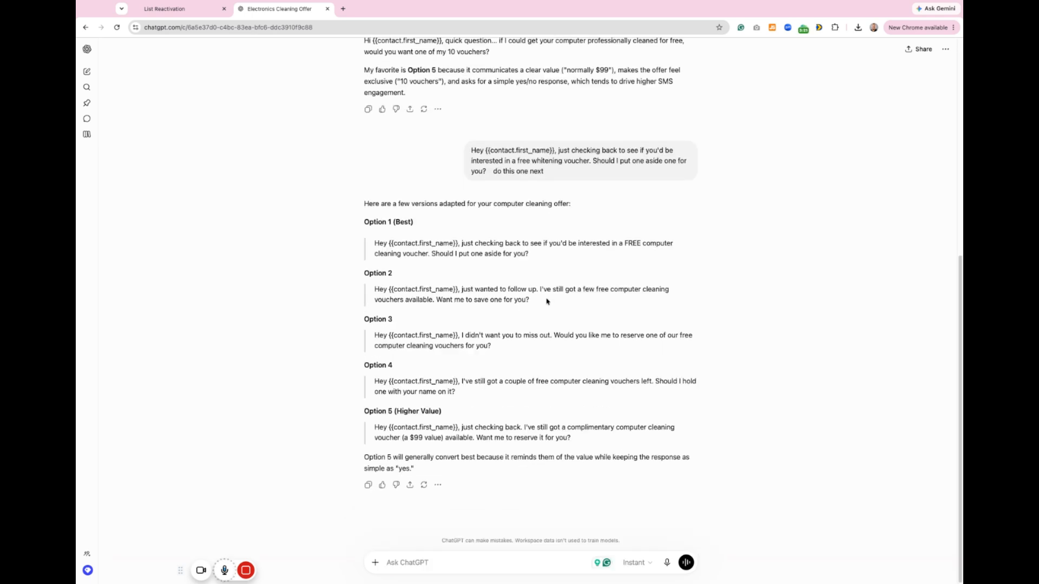
Step: Back in the workflow, replace the 2nd Attempt message with ChatGPT's Option 1 about a FREE computer cleaning voucher, and save the action
{"action": "left_click_drag", "start_coordinate": [536, 260], "coordinate": [375, 248]}
{"action": "key", "text": "ctrl+c"}
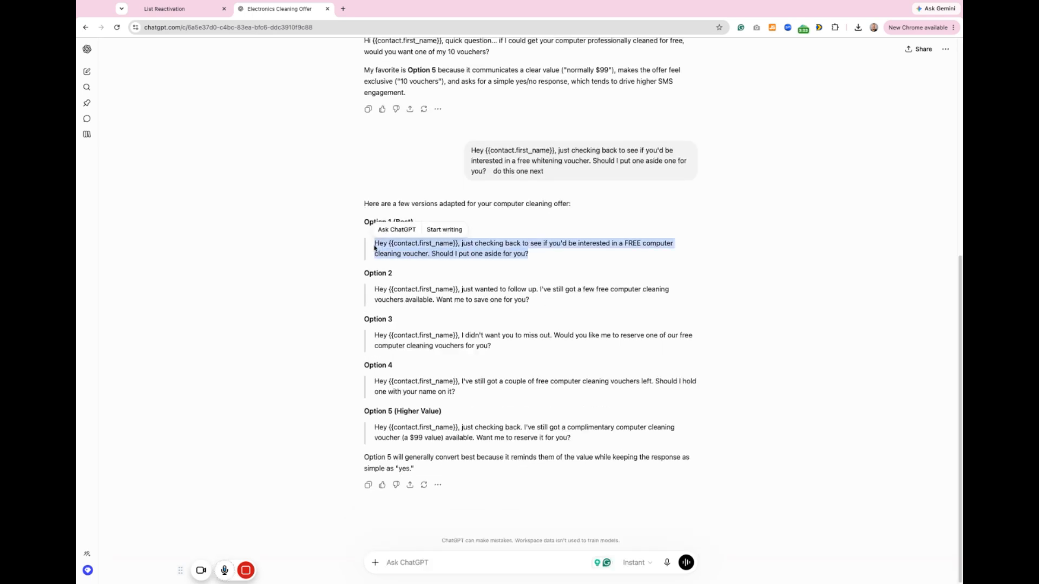
{"action": "left_click", "coordinate": [184, 9]}
{"action": "left_click", "coordinate": [754, 325]}
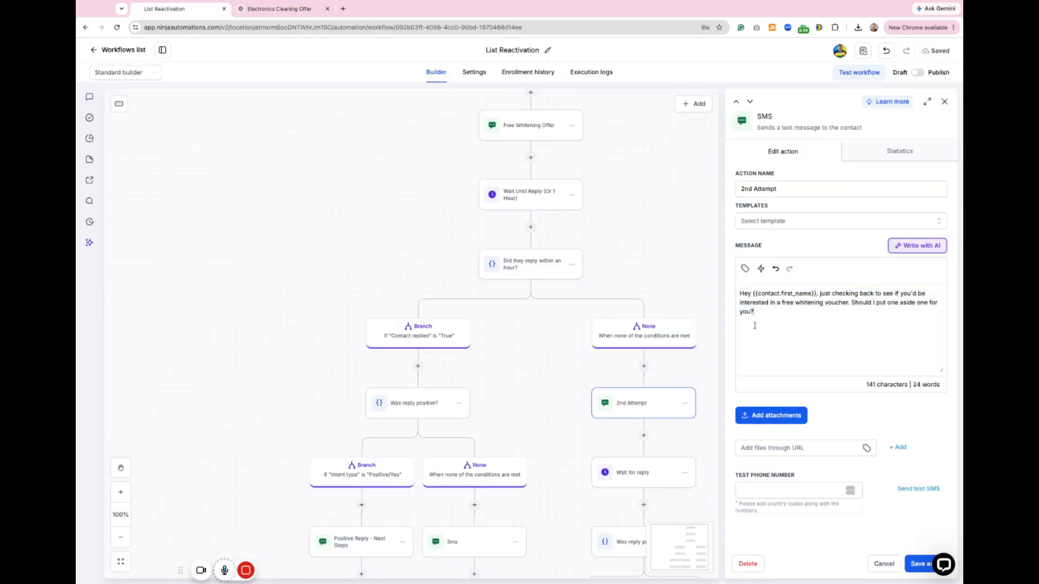
{"action": "key", "text": "ctrl+a"}
{"action": "key", "text": "ctrl+v"}
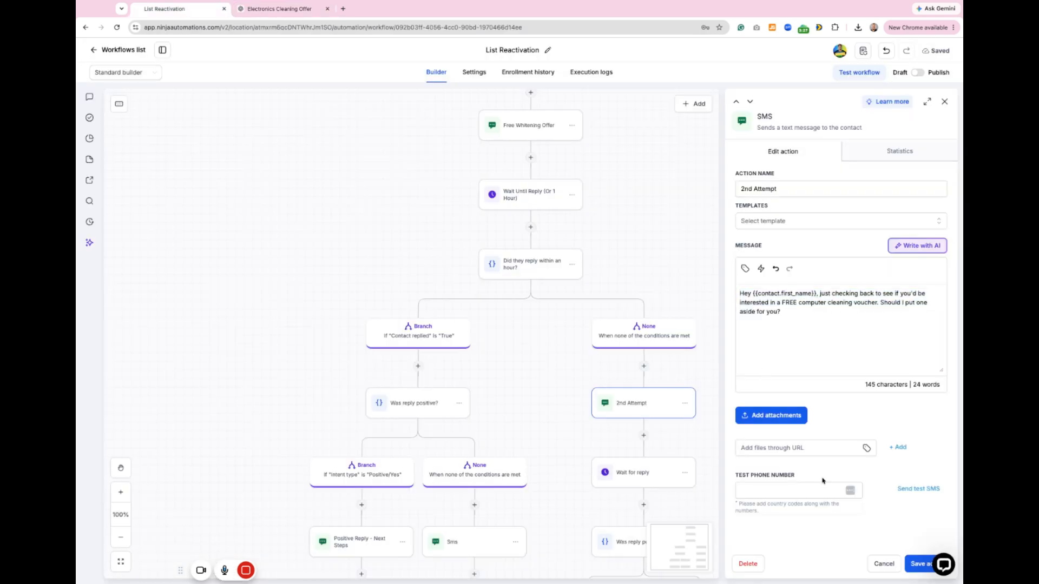
{"action": "left_click", "coordinate": [919, 564]}
Step: Review the Sms and Positive Reply - Next Steps messages that follow the 2nd Attempt
{"action": "scroll", "coordinate": [707, 437], "scroll_direction": "down", "scroll_amount": 5}
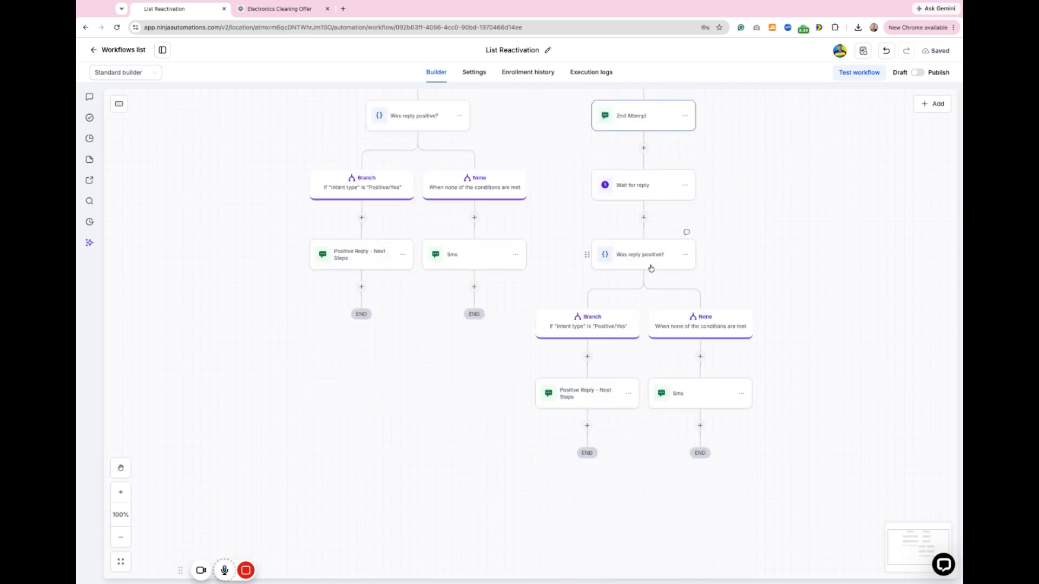
{"action": "left_click", "coordinate": [686, 399]}
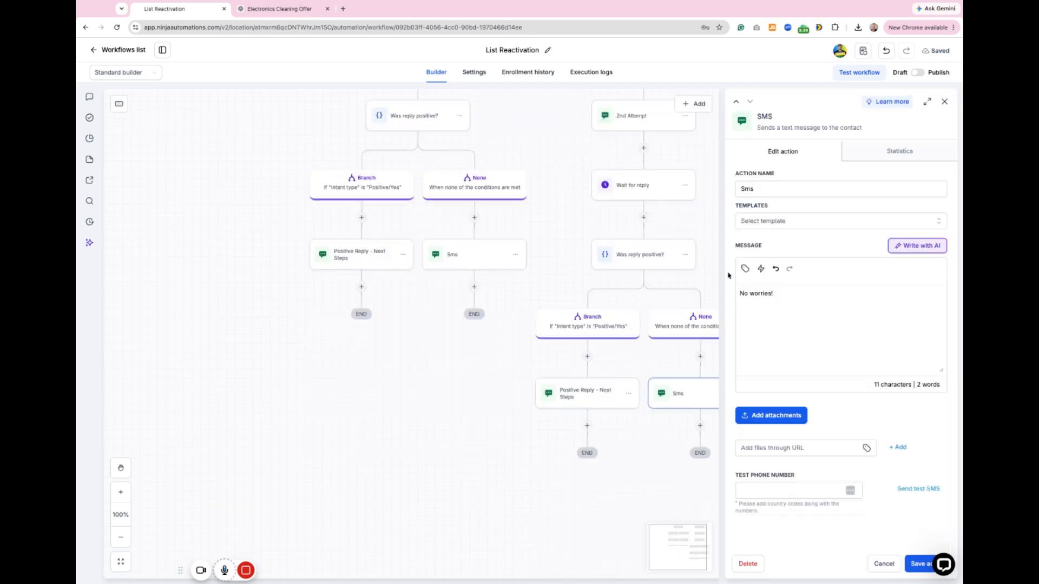
{"action": "left_click", "coordinate": [571, 398]}
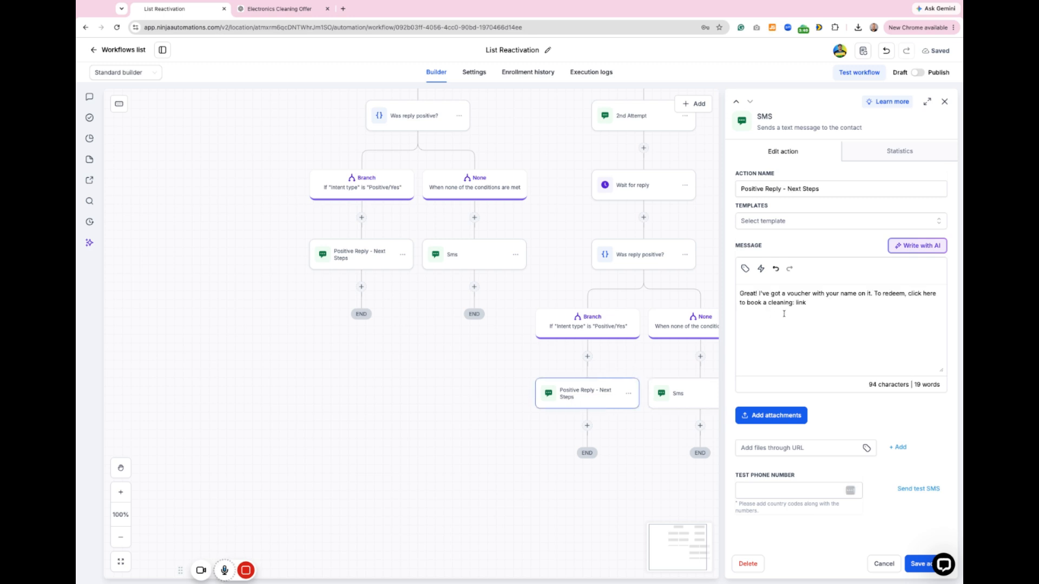
{"action": "left_click", "coordinate": [944, 102]}
{"action": "scroll", "coordinate": [671, 349], "scroll_direction": "up", "scroll_amount": 1}
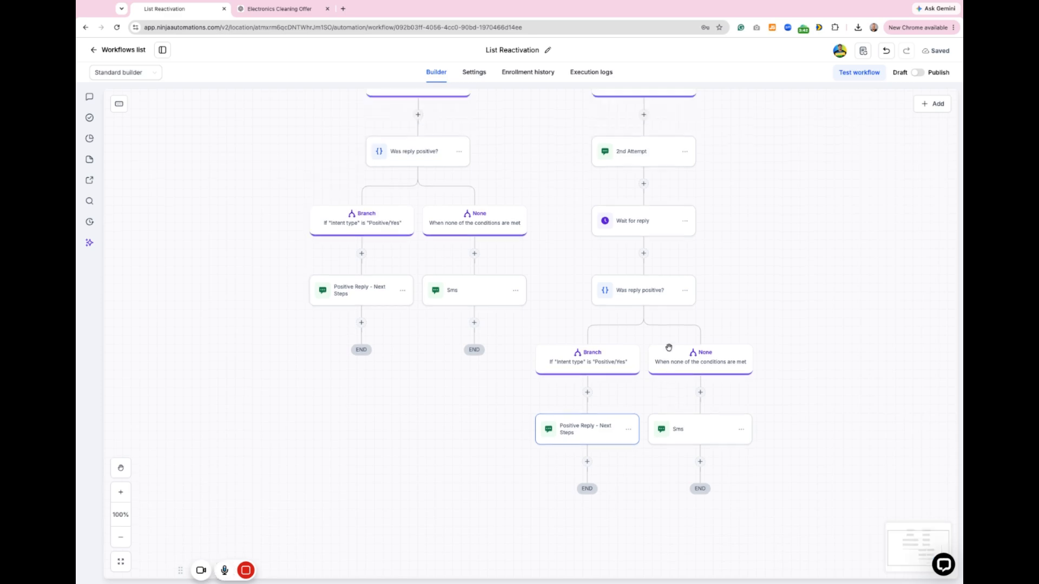
Step: Delete the Wait for reply action and the "Was reply positive?" condition with all its branches below the 2nd Attempt
{"action": "scroll", "coordinate": [677, 350], "scroll_direction": "up", "scroll_amount": 2}
{"action": "left_click", "coordinate": [684, 291]}
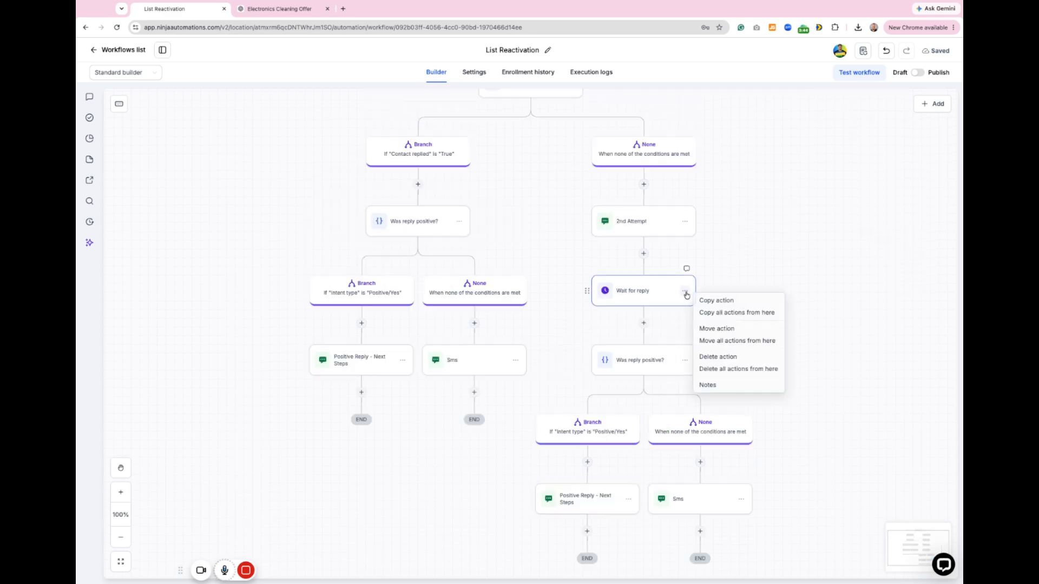
{"action": "left_click", "coordinate": [720, 357]}
{"action": "left_click", "coordinate": [612, 336]}
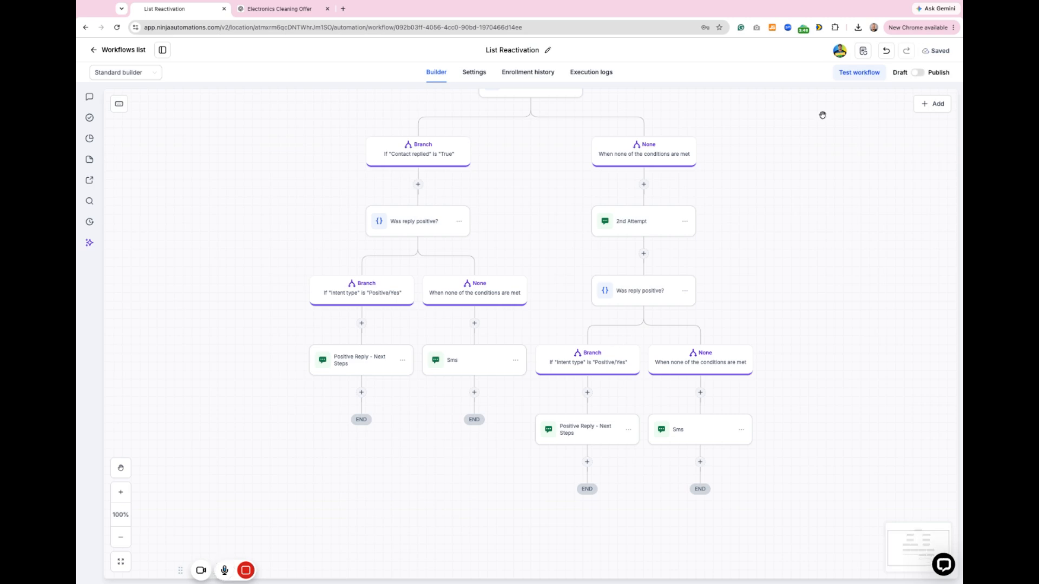
{"action": "left_click", "coordinate": [685, 290]}
{"action": "left_click", "coordinate": [729, 343]}
{"action": "left_click", "coordinate": [613, 342]}
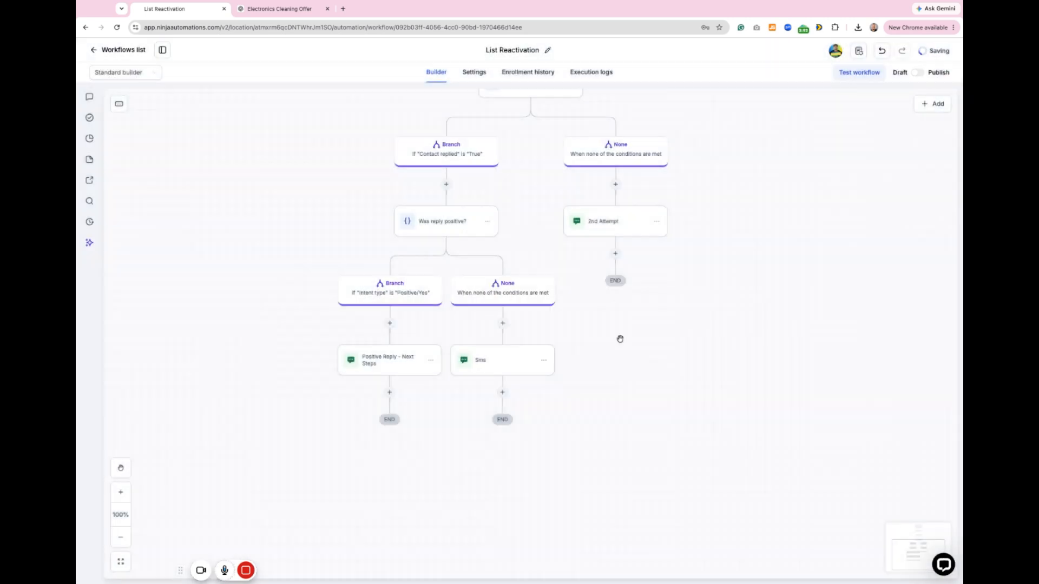
Step: Review the Positive Reply - Next Steps and Sms messages under the "Contact replied" branch
{"action": "scroll", "coordinate": [527, 316], "scroll_direction": "up", "scroll_amount": 5}
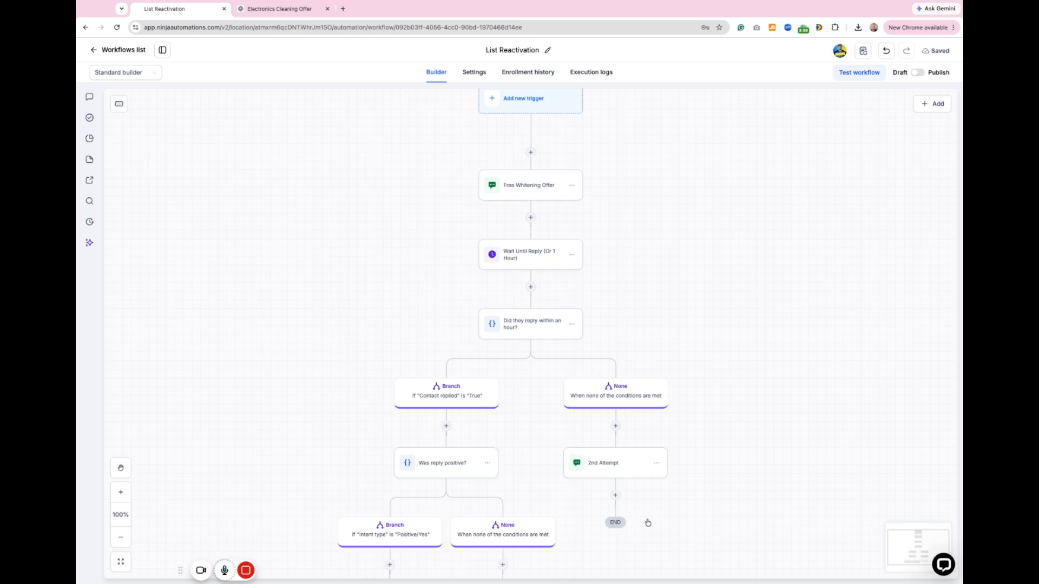
{"action": "scroll", "coordinate": [555, 315], "scroll_direction": "down", "scroll_amount": 1}
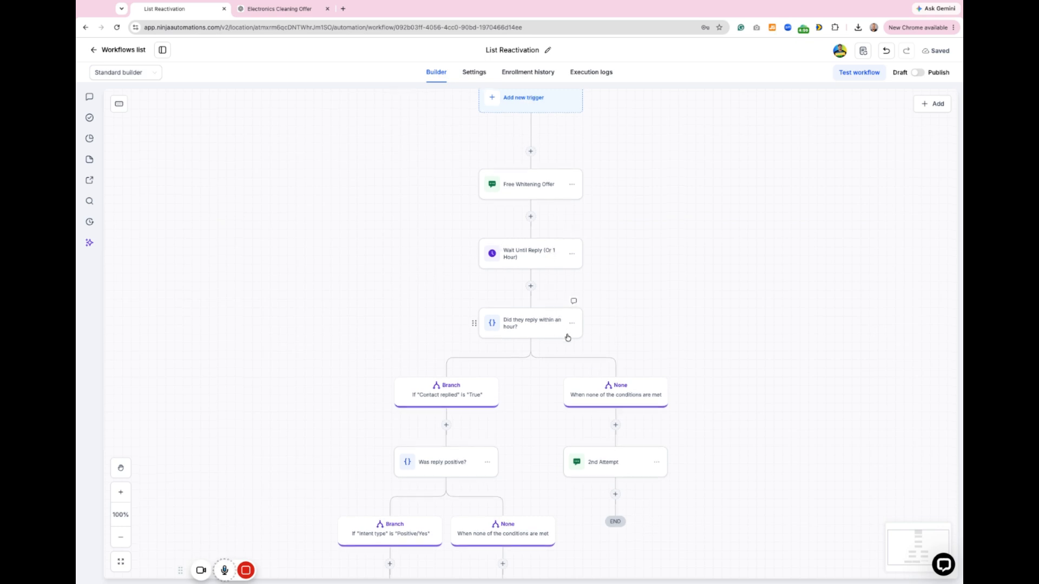
{"action": "scroll", "coordinate": [443, 407], "scroll_direction": "down", "scroll_amount": 2}
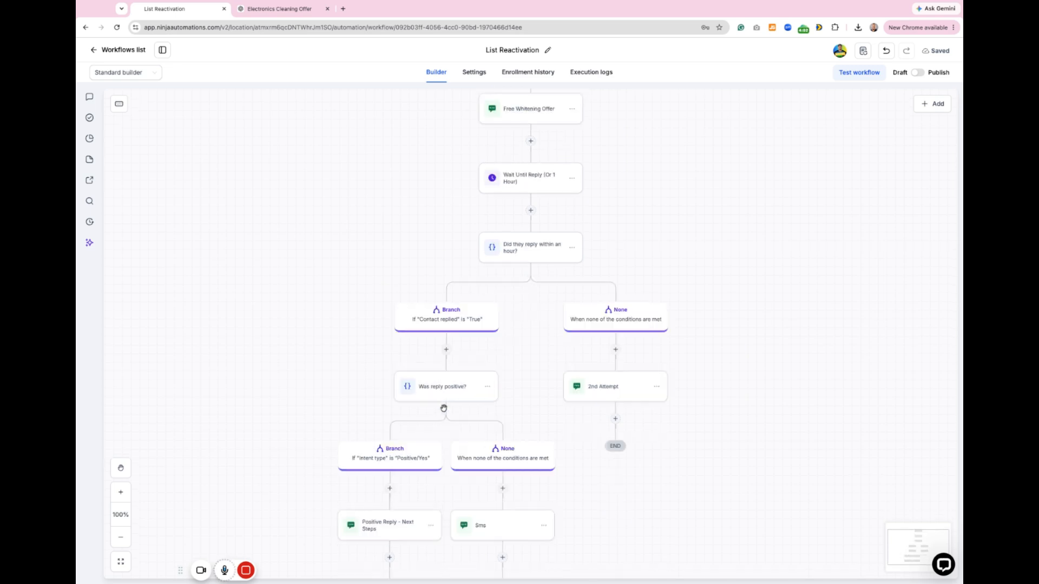
{"action": "left_click", "coordinate": [378, 539]}
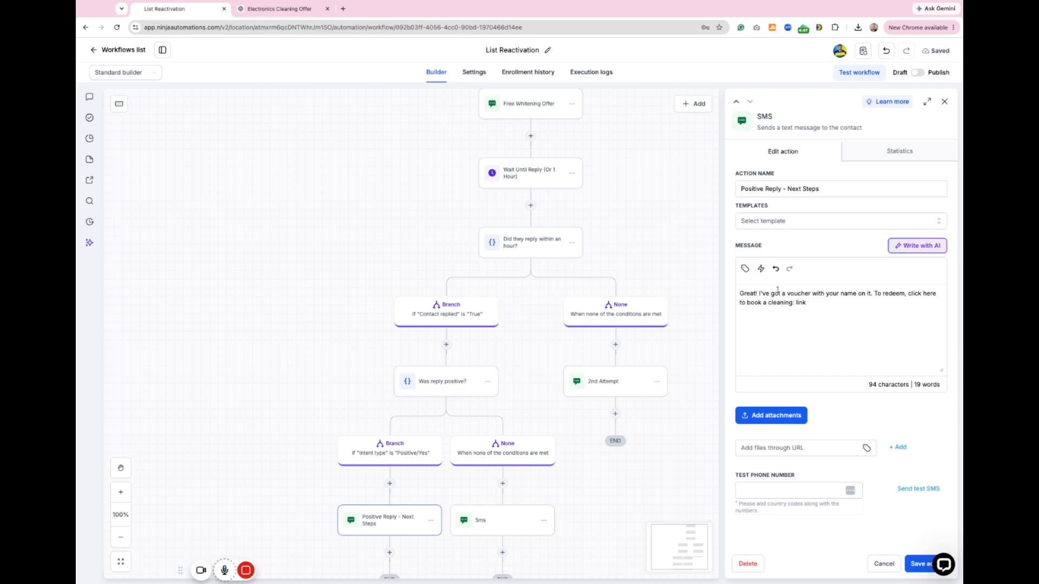
{"action": "mouse_move", "coordinate": [821, 306]}
{"action": "left_mouse_down"}
{"action": "mouse_move", "coordinate": [748, 303]}
{"action": "mouse_move", "coordinate": [739, 293]}
{"action": "left_mouse_up"}
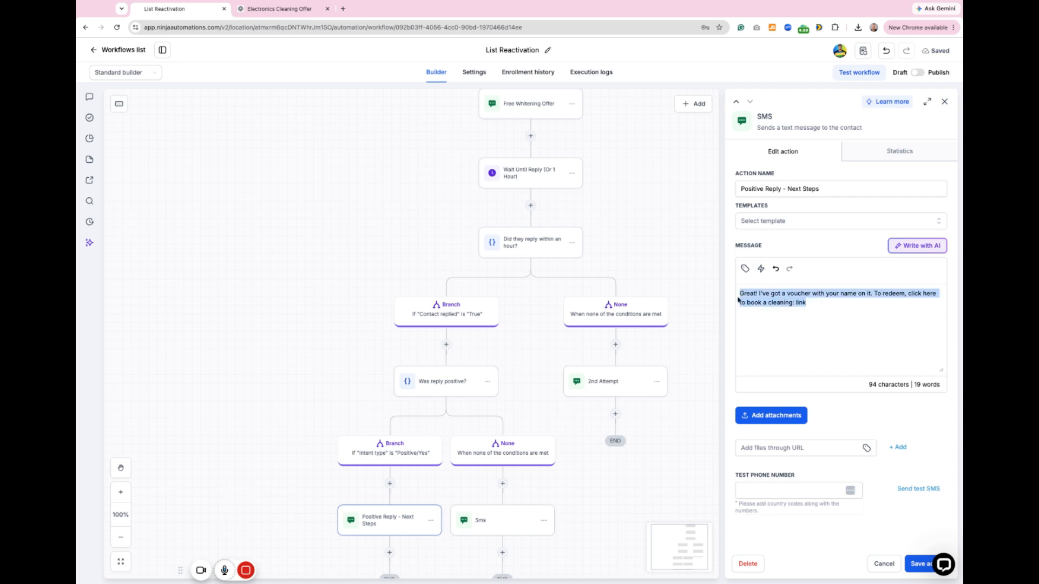
{"action": "left_click", "coordinate": [945, 102]}
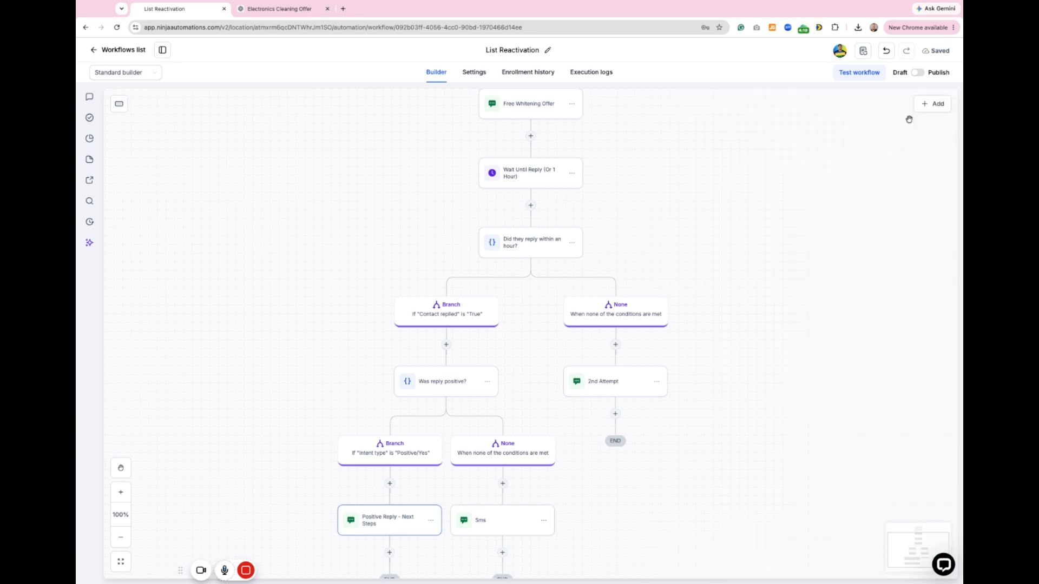
{"action": "left_click", "coordinate": [497, 536]}
{"action": "left_click", "coordinate": [945, 102]}
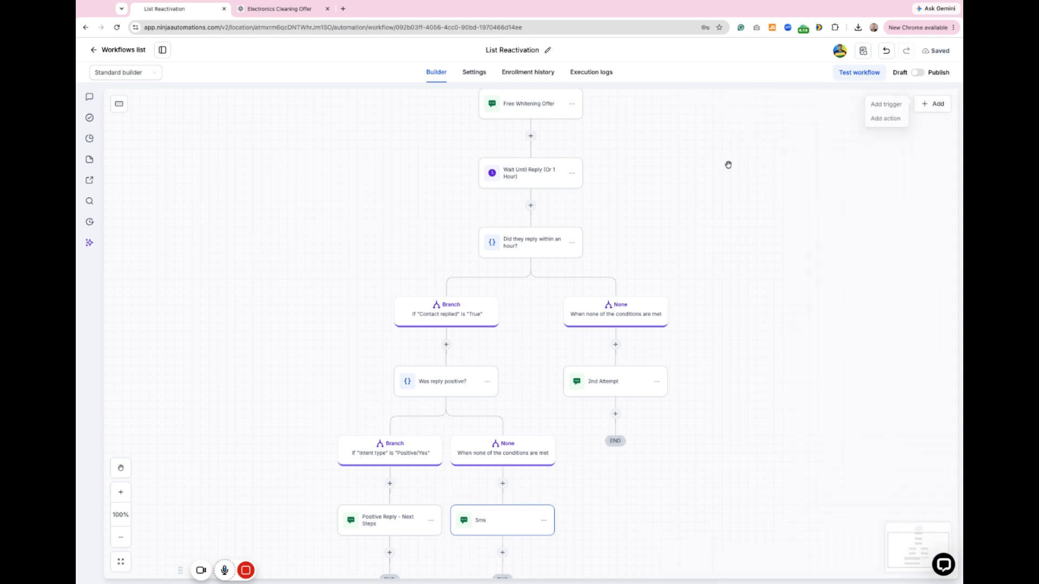
Step: Delete the "Was reply positive?" condition with its branches under the "Contact replied" branch, and save the workflow as published
{"action": "left_click", "coordinate": [487, 382]}
{"action": "left_click", "coordinate": [517, 436]}
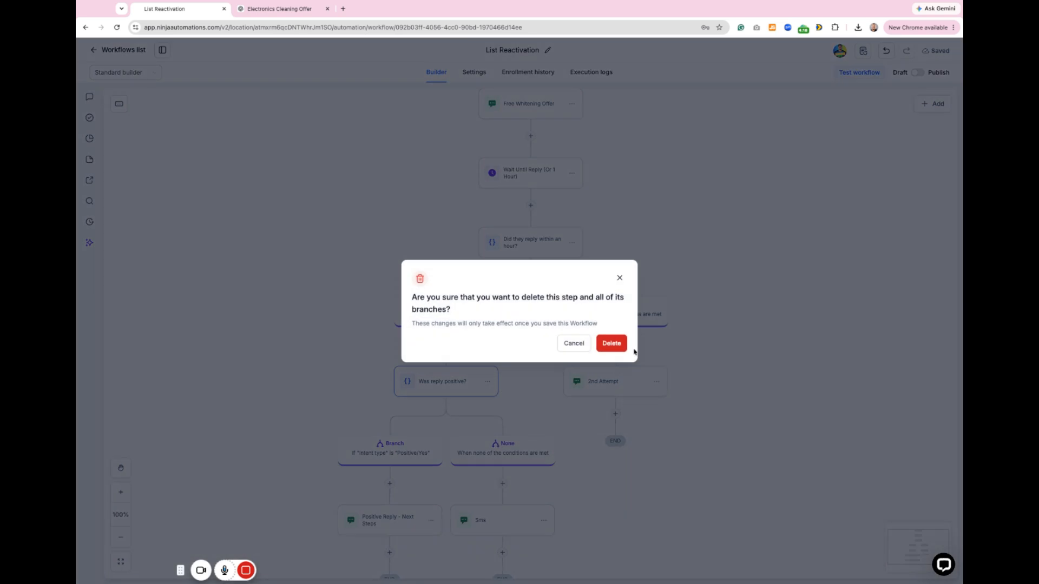
{"action": "left_click", "coordinate": [620, 348]}
{"action": "left_click", "coordinate": [918, 72]}
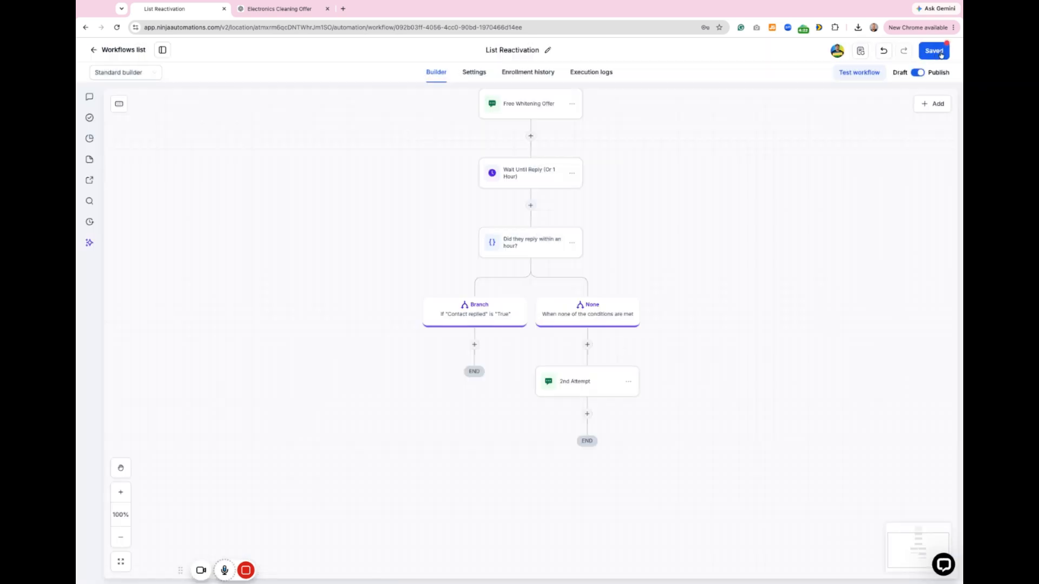
{"action": "left_click", "coordinate": [941, 54]}
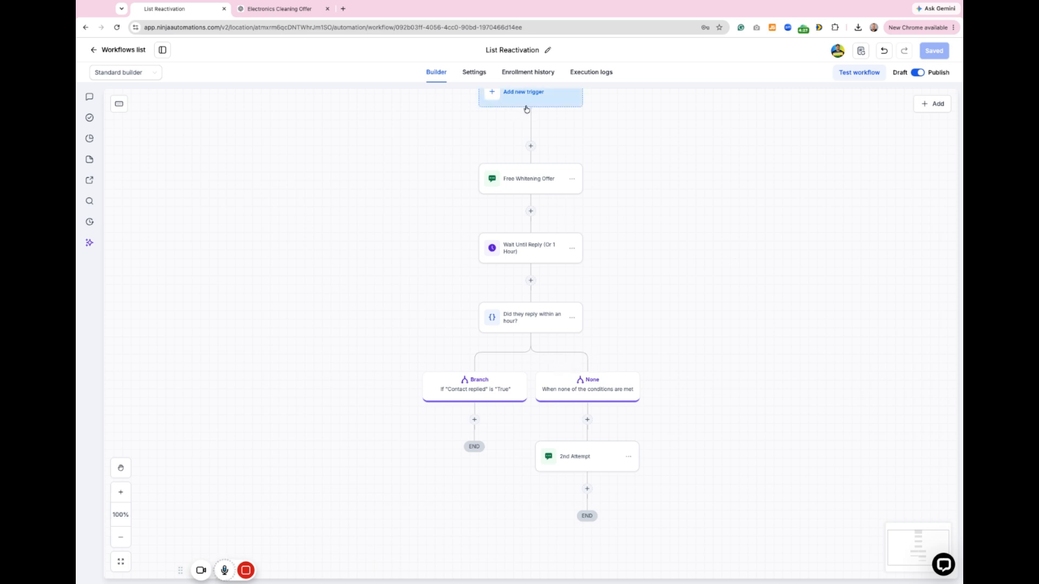
Step: Search the available actions for "ai" at the end of the "Contact replied" branch, and close the list
{"action": "left_click", "coordinate": [475, 420]}
{"action": "type", "text": "ai"}
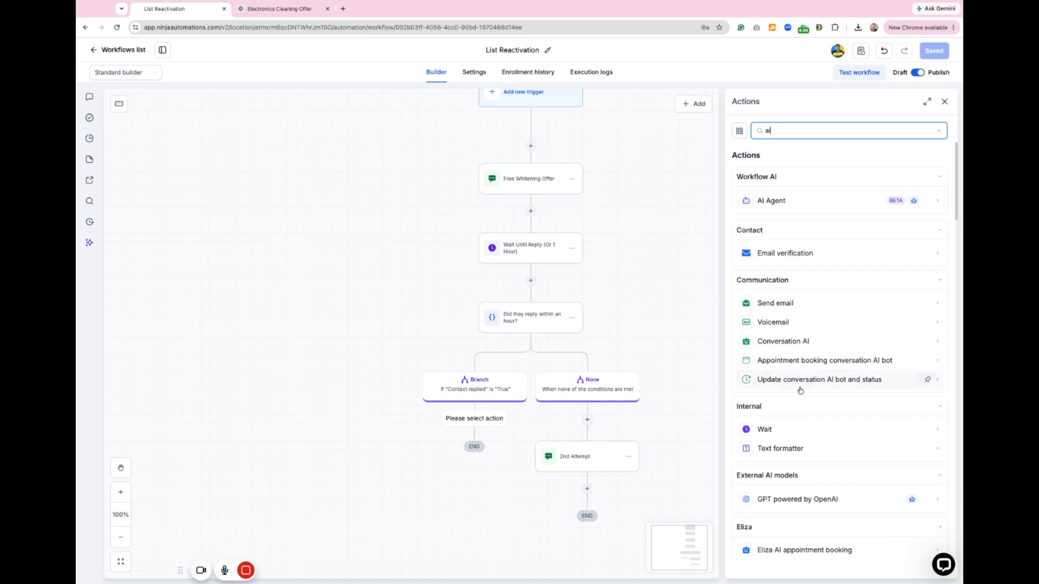
{"action": "left_click", "coordinate": [945, 101]}
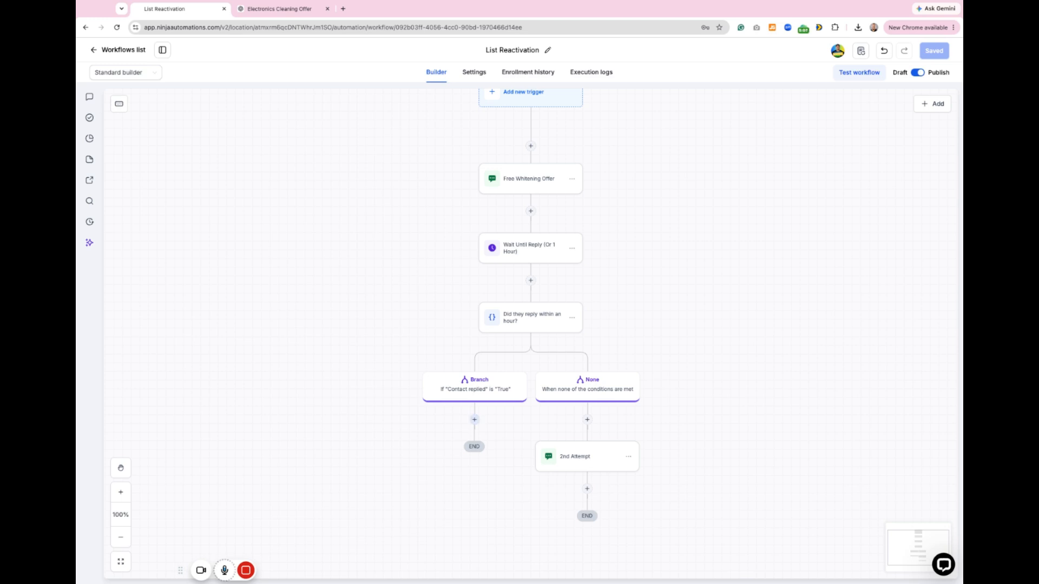
Step: Leave the workflow and create a new prompt-based Conversation AI bot using Start from Scratch
{"action": "left_click", "coordinate": [95, 51]}
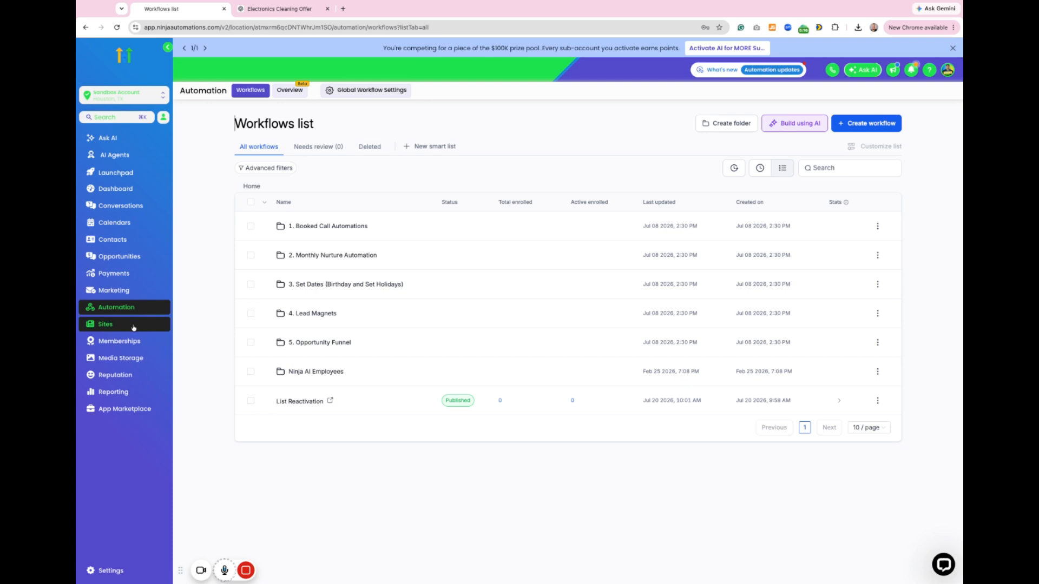
{"action": "left_click", "coordinate": [114, 155]}
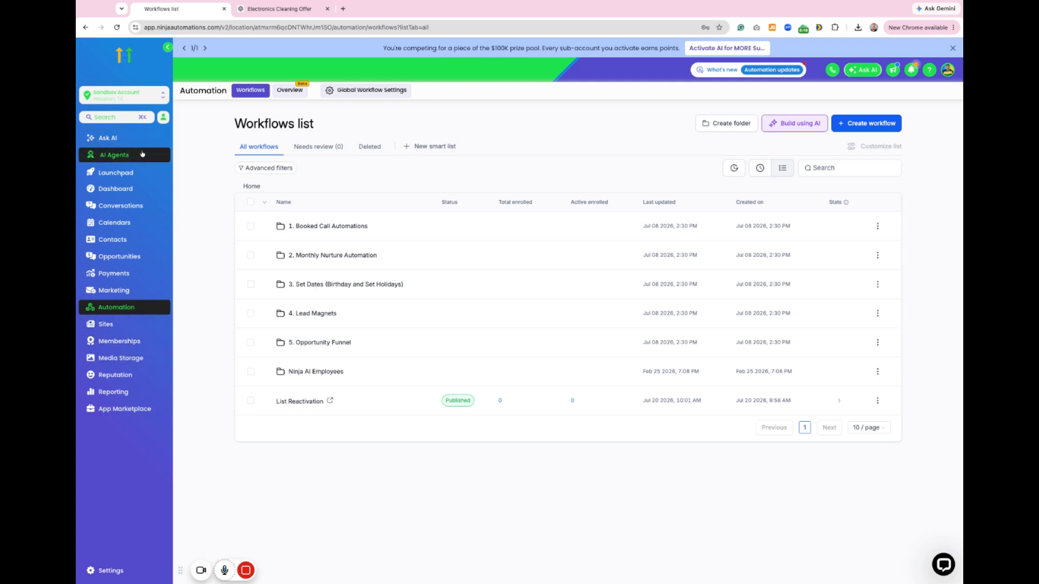
{"action": "left_click", "coordinate": [341, 94]}
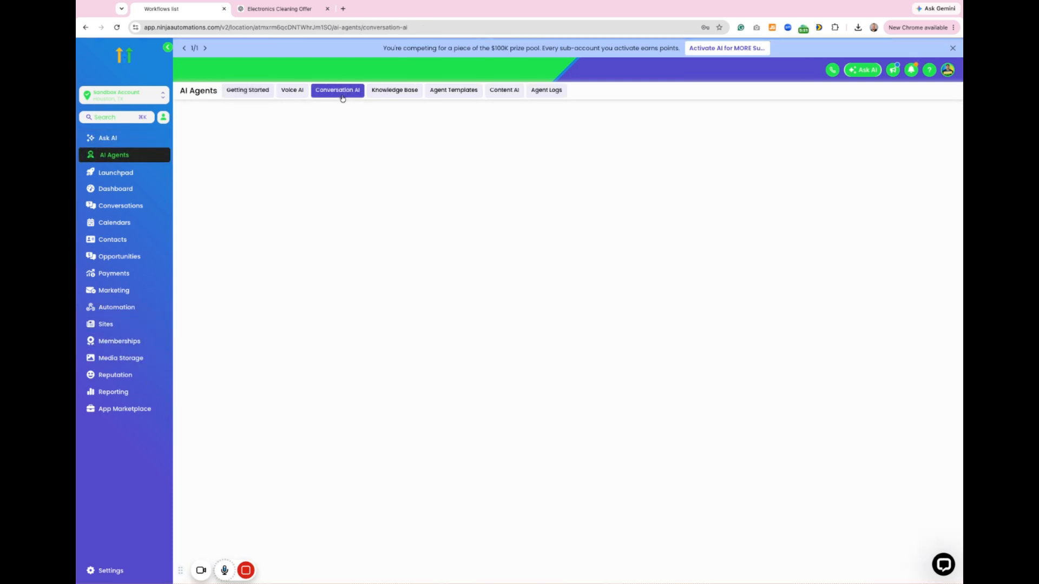
{"action": "left_click", "coordinate": [929, 132]}
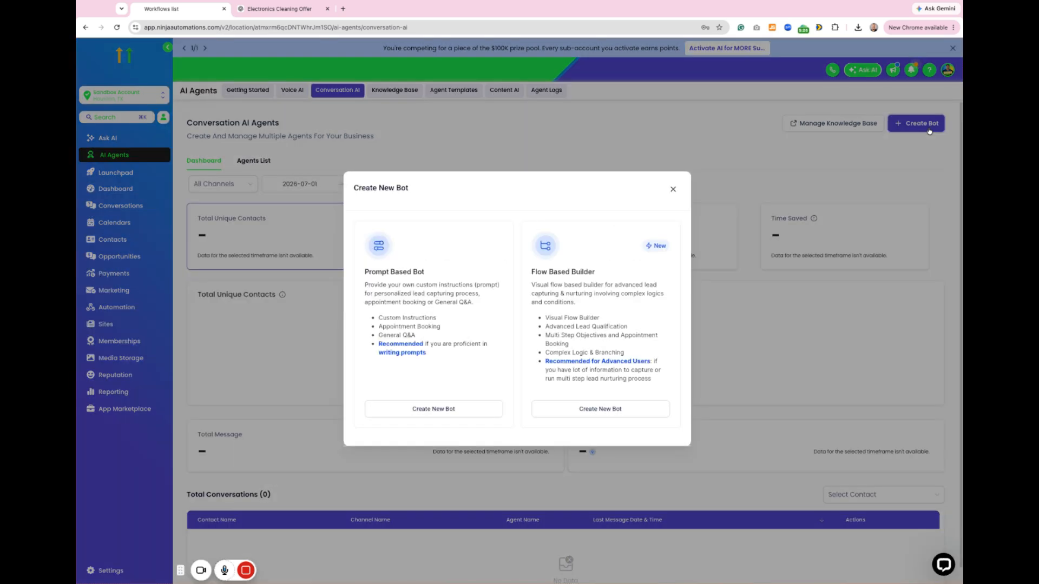
{"action": "left_click", "coordinate": [433, 412]}
{"action": "left_click", "coordinate": [694, 369]}
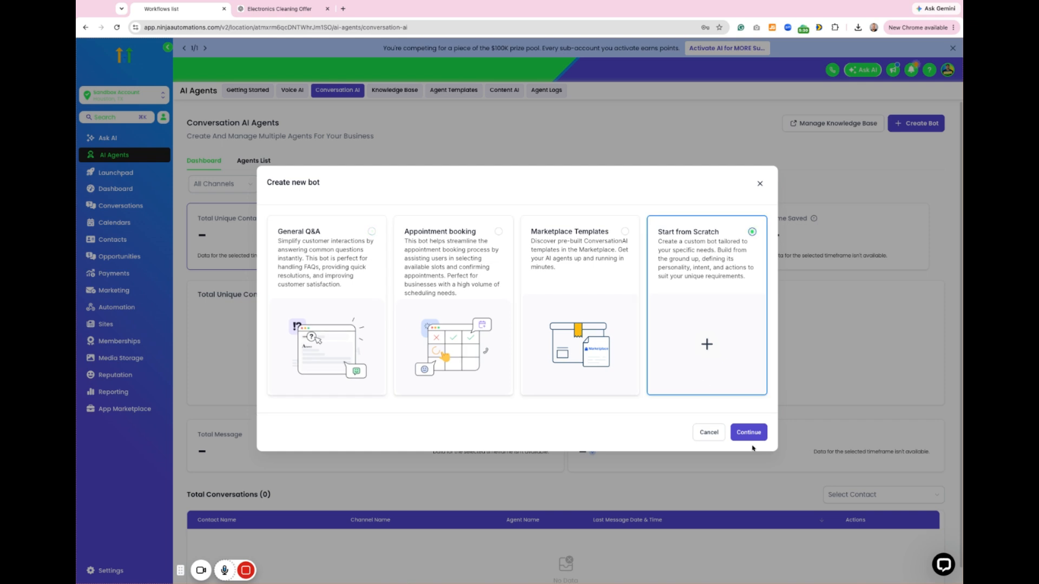
{"action": "left_click", "coordinate": [749, 433]}
Step: Replace the default bot name with a first name and set the bot status to Auto Pilot
{"action": "double_click", "coordinate": [297, 236]}
{"action": "triple_click", "coordinate": [297, 236]}
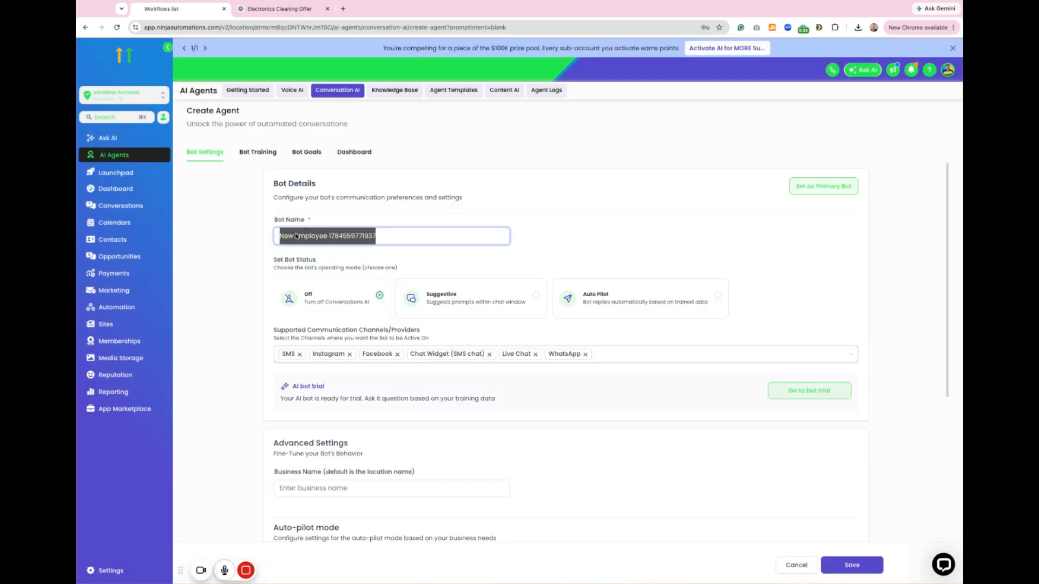
{"action": "type", "text": "S"}
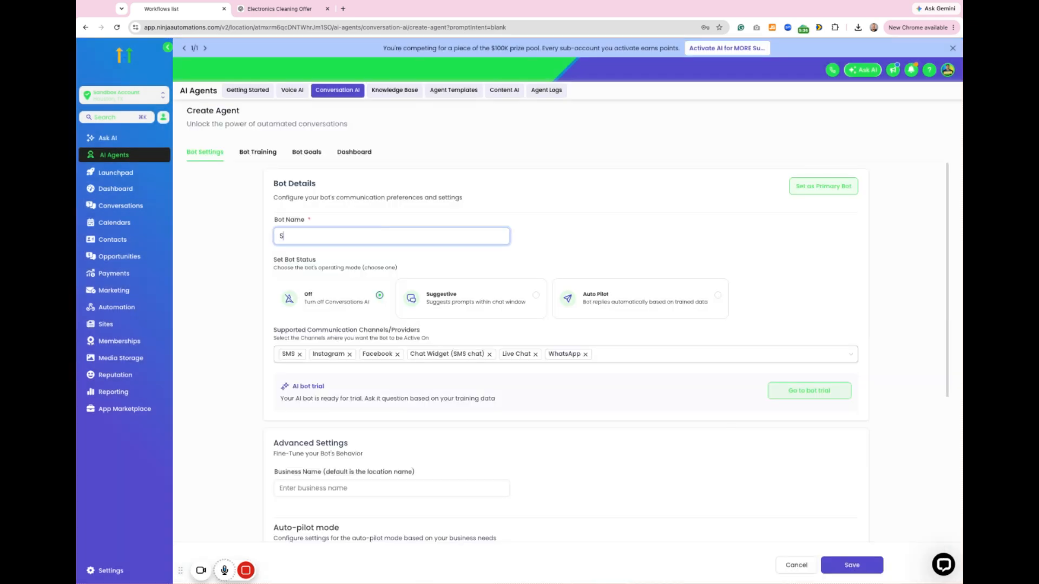
{"action": "type", "text": "tephanie"}
{"action": "left_click", "coordinate": [596, 306]}
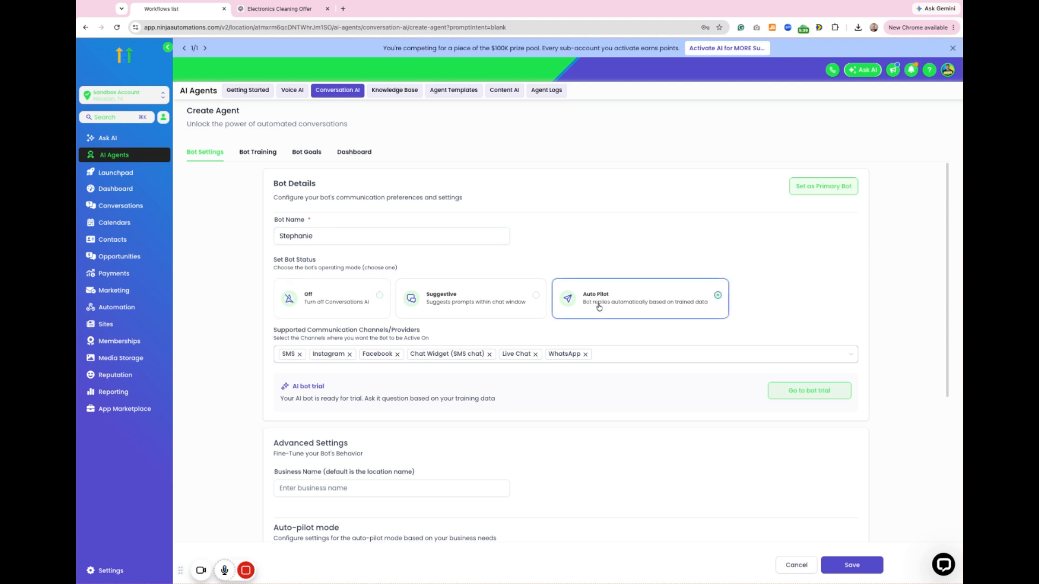
Step: Remove Instagram, Facebook, Chat Widget, Live Chat and WhatsApp from the supported channels, keeping only SMS
{"action": "left_click", "coordinate": [349, 354]}
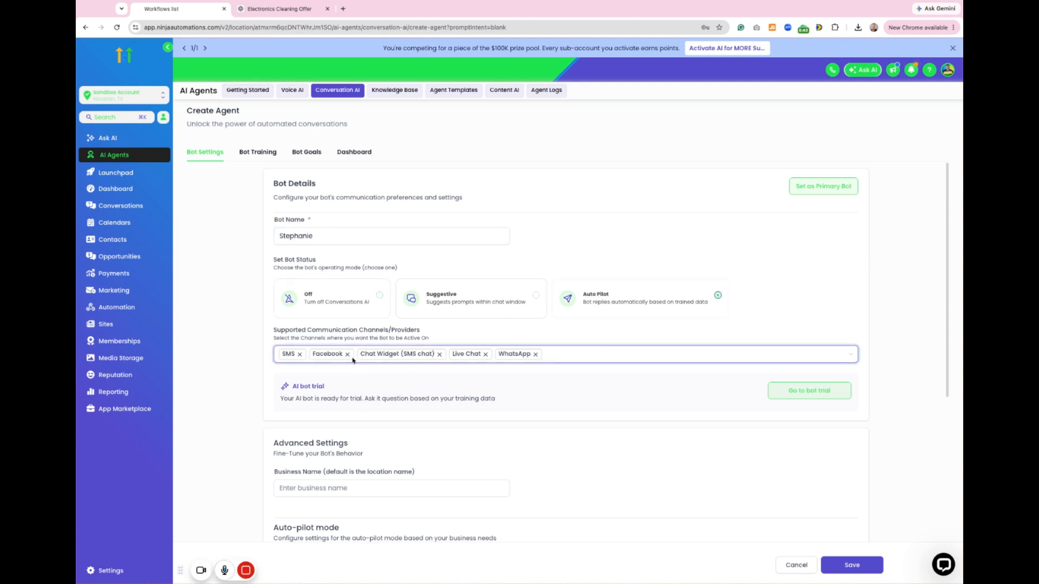
{"action": "left_click", "coordinate": [348, 354]}
{"action": "left_click", "coordinate": [392, 354]}
{"action": "left_click", "coordinate": [346, 354]}
{"action": "left_click", "coordinate": [350, 354]}
Step: Set the bot's business name to Devins Computers and its wait time before responding to 5 seconds
{"action": "scroll", "coordinate": [392, 357], "scroll_direction": "down", "scroll_amount": 2}
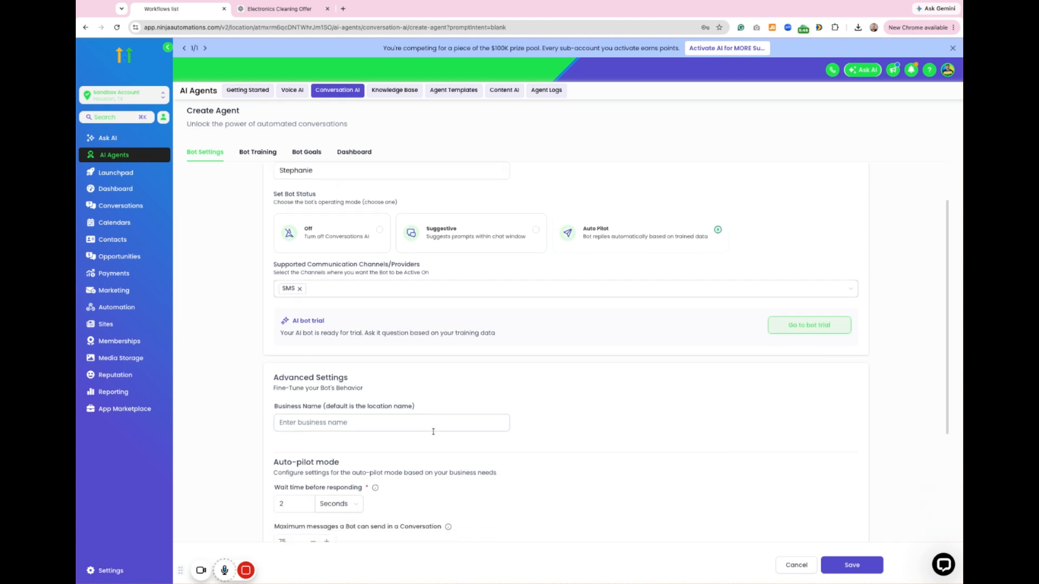
{"action": "left_click", "coordinate": [321, 423]}
{"action": "type", "text": "Devins Comp"}
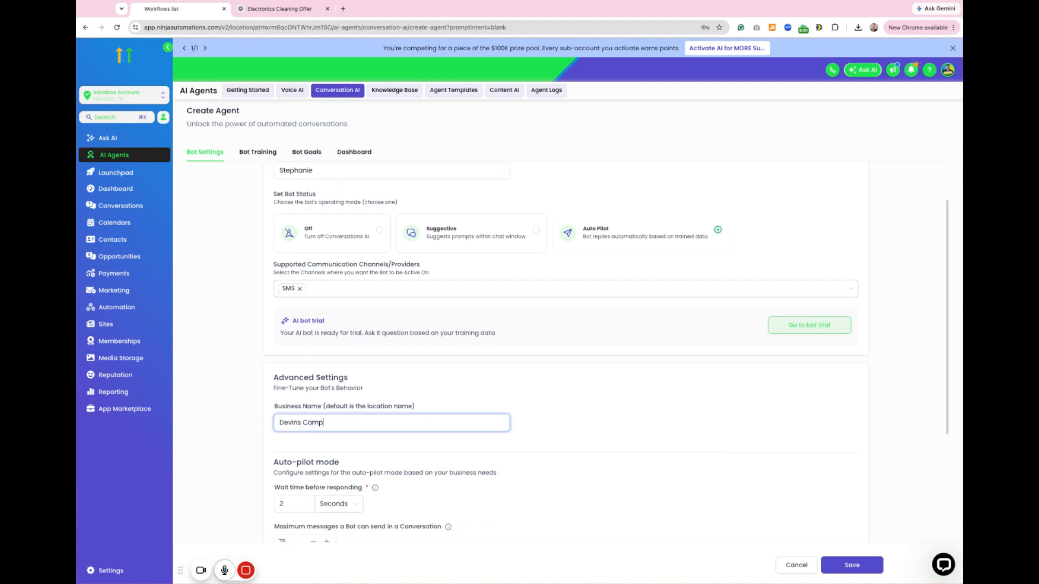
{"action": "type", "text": "uters"}
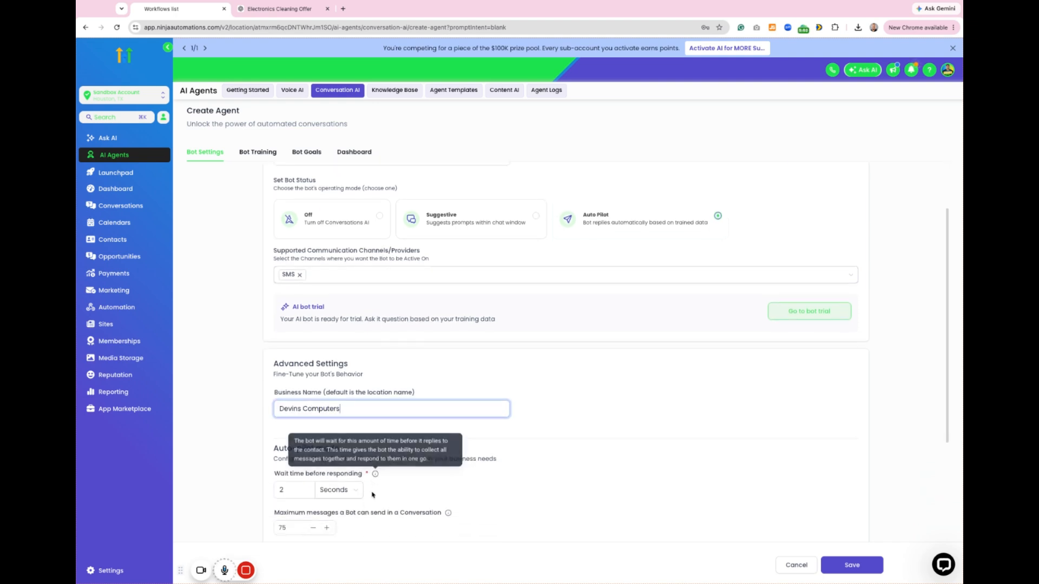
{"action": "scroll", "coordinate": [373, 476], "scroll_direction": "down", "scroll_amount": 1}
{"action": "double_click", "coordinate": [282, 490]}
{"action": "type", "text": "5"}
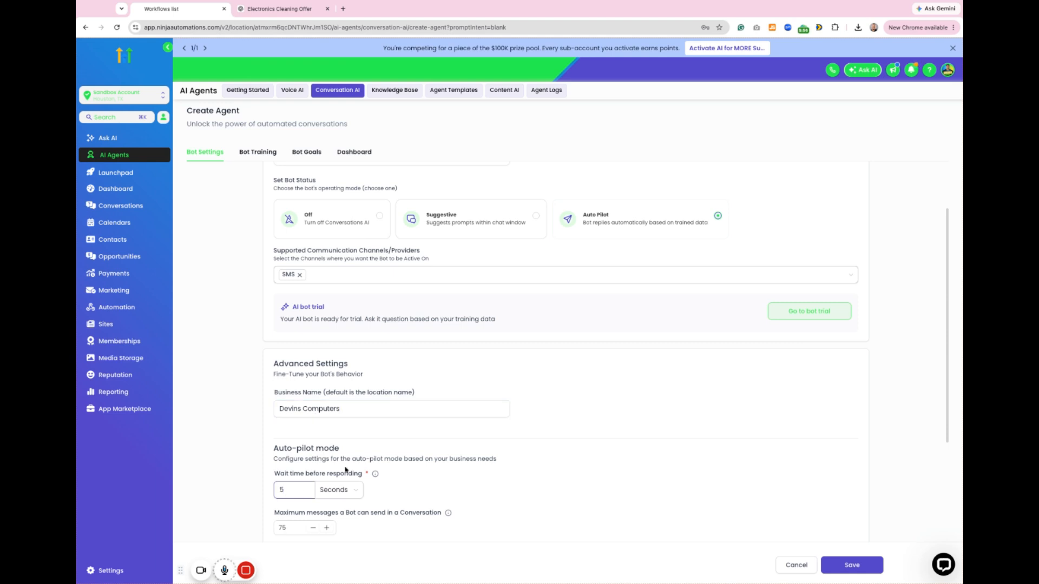
Step: Set the maximum messages per conversation to 25 and allow the bot to respond to images and voice notes
{"action": "scroll", "coordinate": [344, 459], "scroll_direction": "down", "scroll_amount": 3}
{"action": "double_click", "coordinate": [288, 385]}
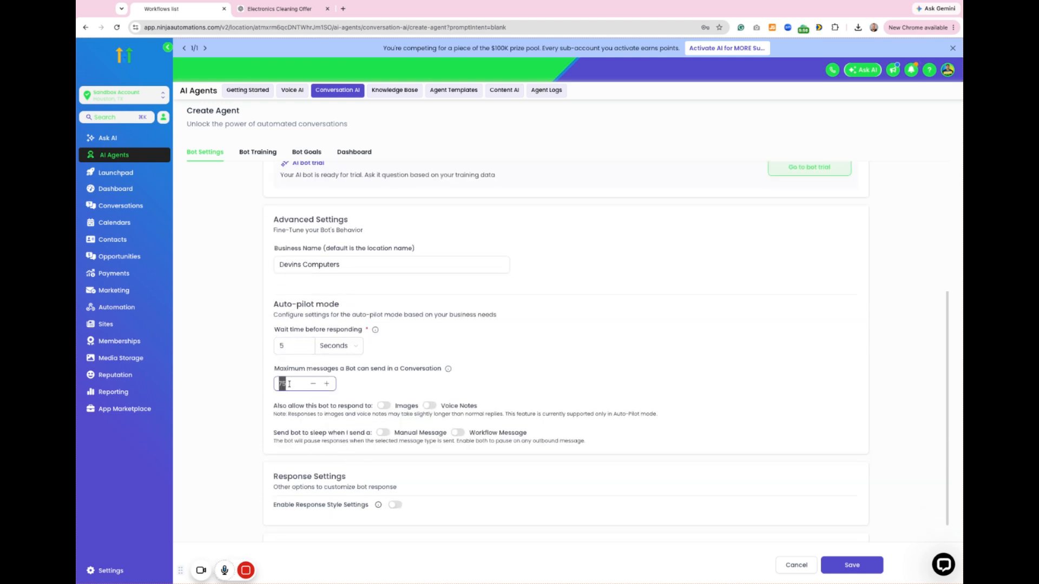
{"action": "type", "text": "25"}
{"action": "left_click", "coordinate": [383, 406]}
{"action": "left_click", "coordinate": [429, 405]}
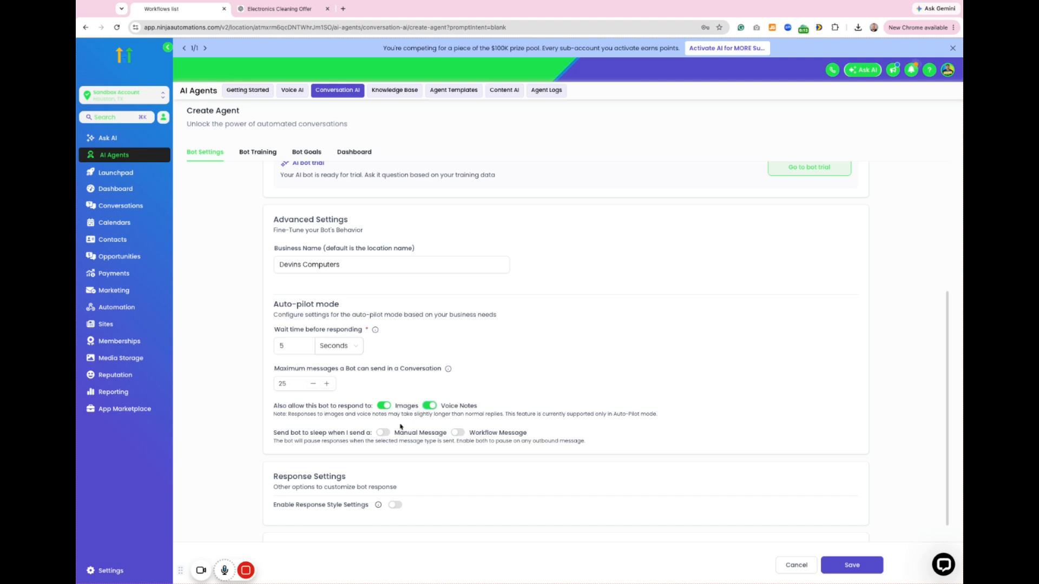
{"action": "scroll", "coordinate": [400, 427], "scroll_direction": "down", "scroll_amount": 2}
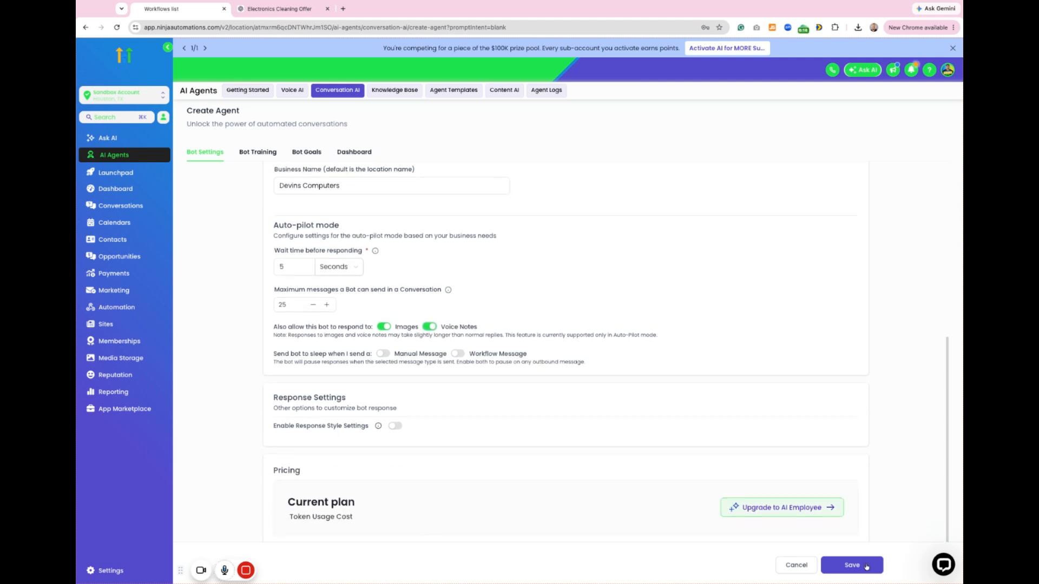
Step: Save the bot settings and switch to ChatGPT to request a Devins Electronics bot prompt for a reactivation campaign where people claim free cleaning vouchers
{"action": "left_click", "coordinate": [865, 566]}
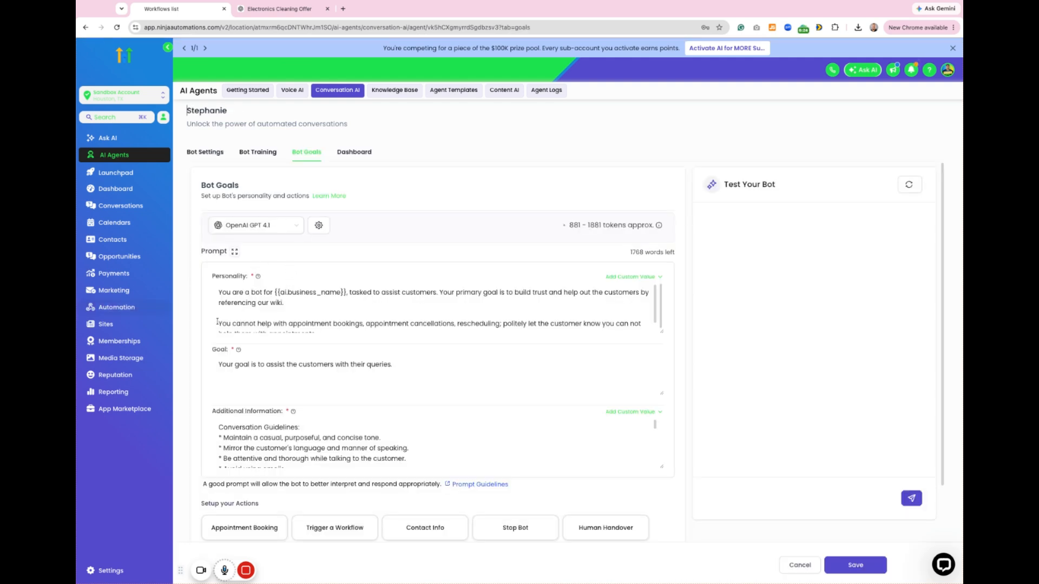
{"action": "left_click", "coordinate": [292, 13]}
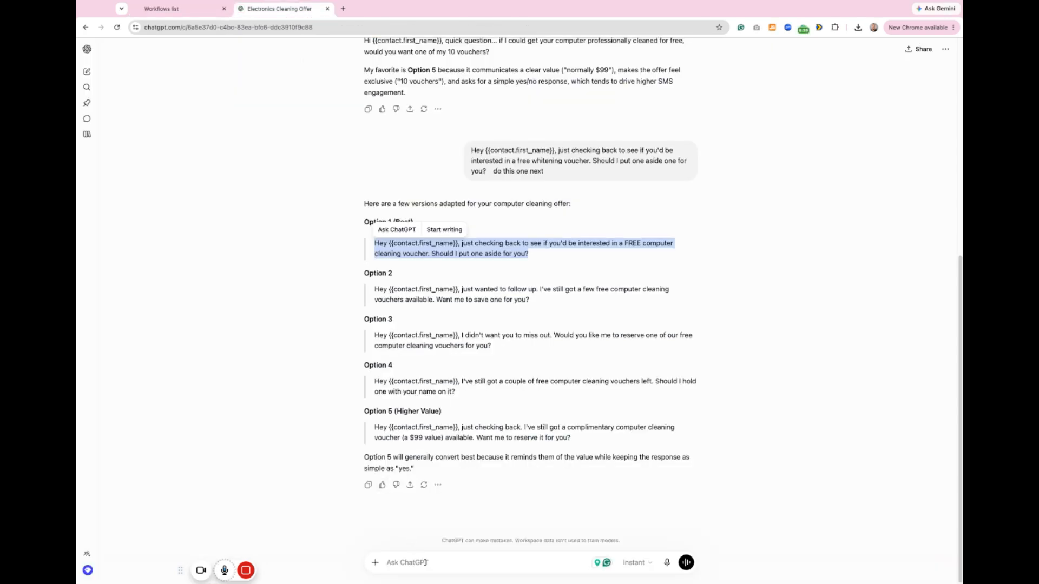
{"action": "left_click", "coordinate": [564, 367]}
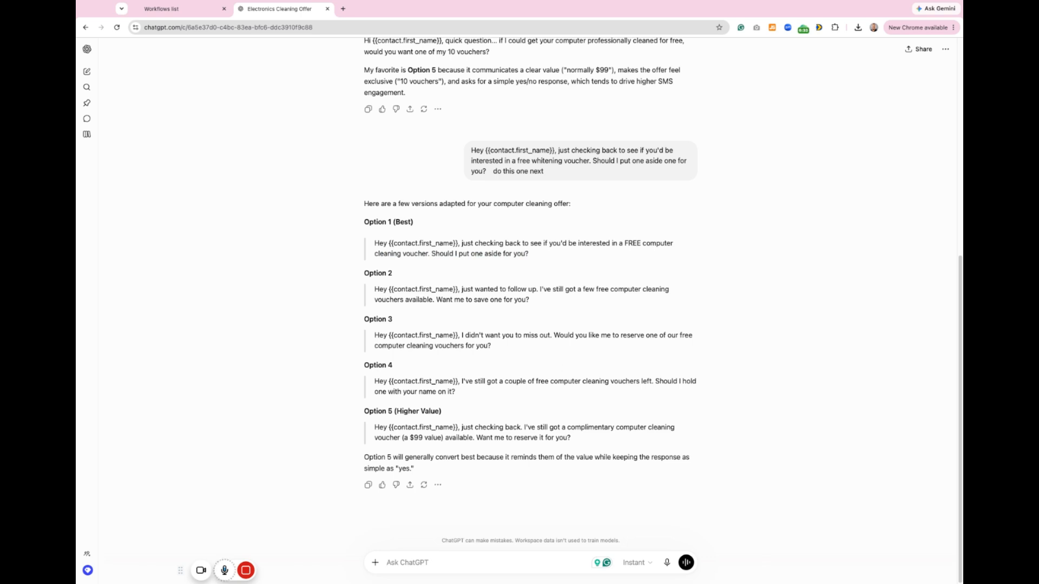
{"action": "type", "text": "I need a bot prompt for Stephan"}
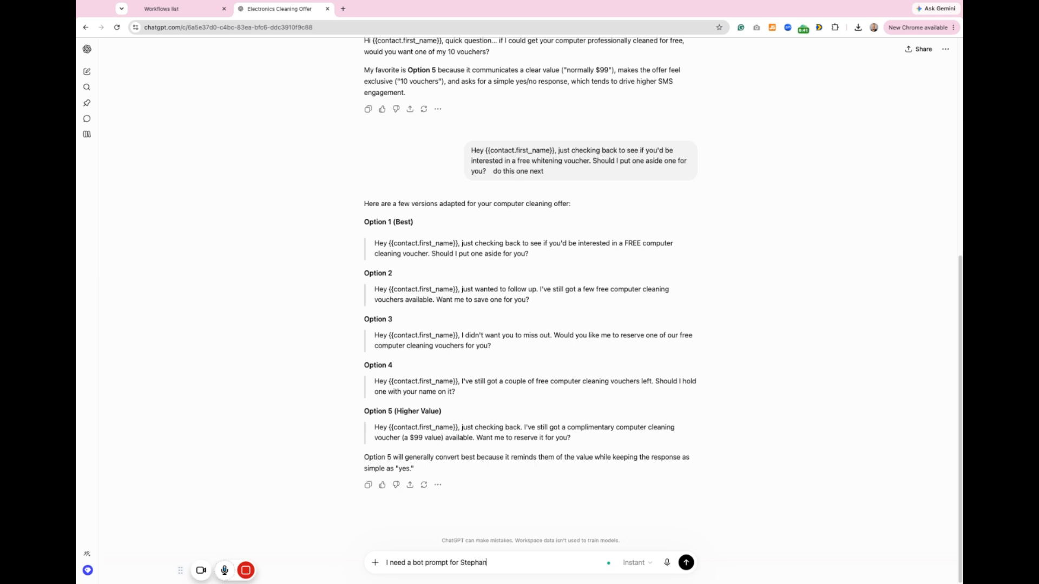
{"action": "type", "text": "ie who works for Devins Electronics. Tis b"}
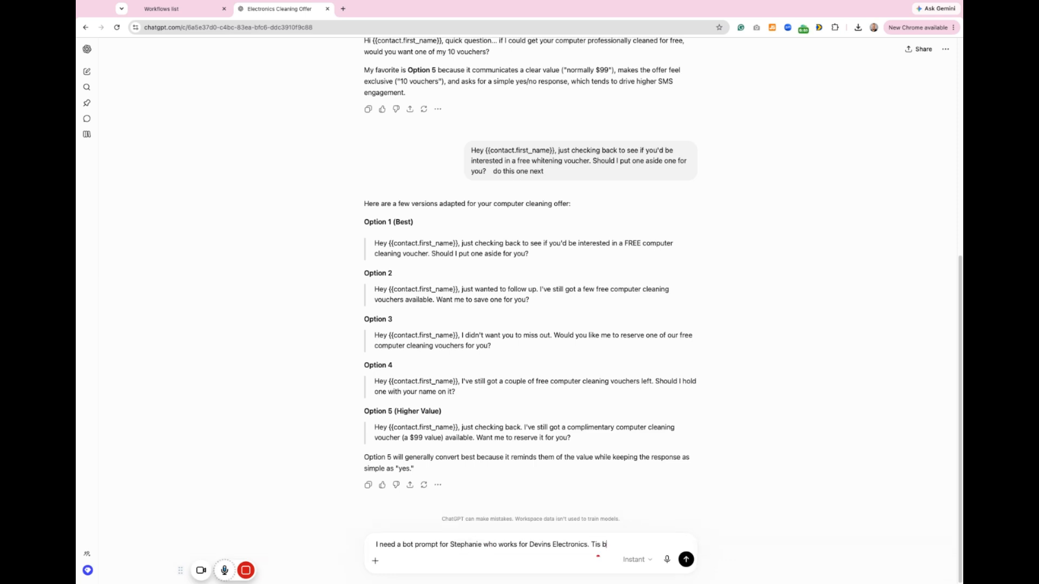
{"action": "type", "text": "ot is pushing a"}
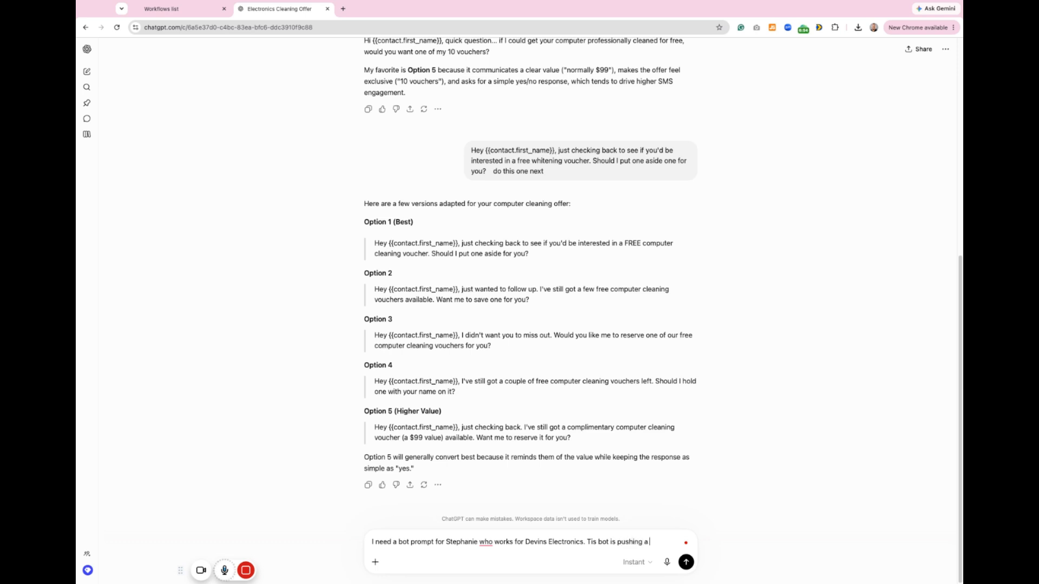
{"action": "type", "text": " reactivation campai"}
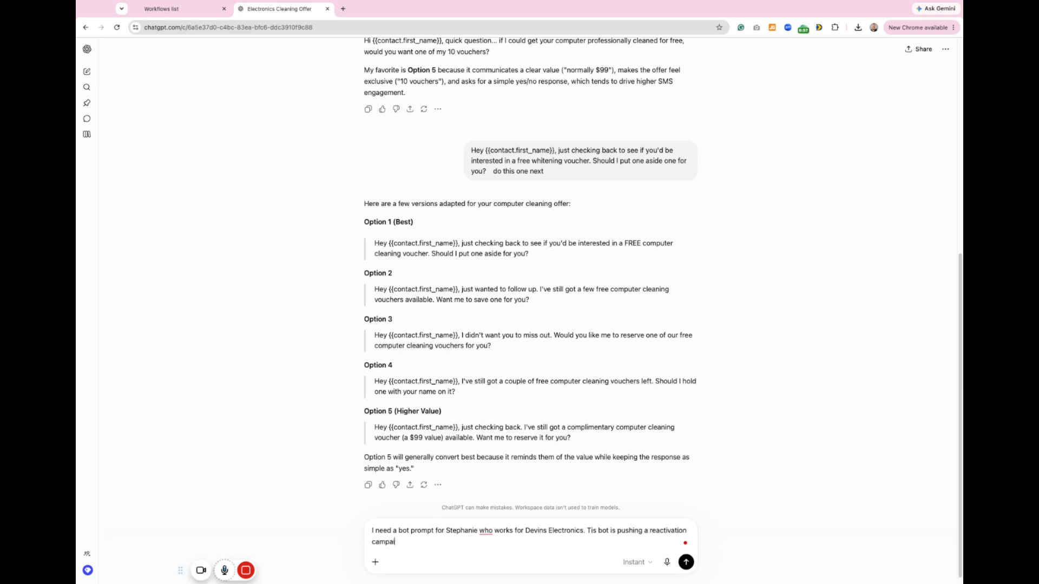
{"action": "type", "text": "gn and when it wakes up its for people that"}
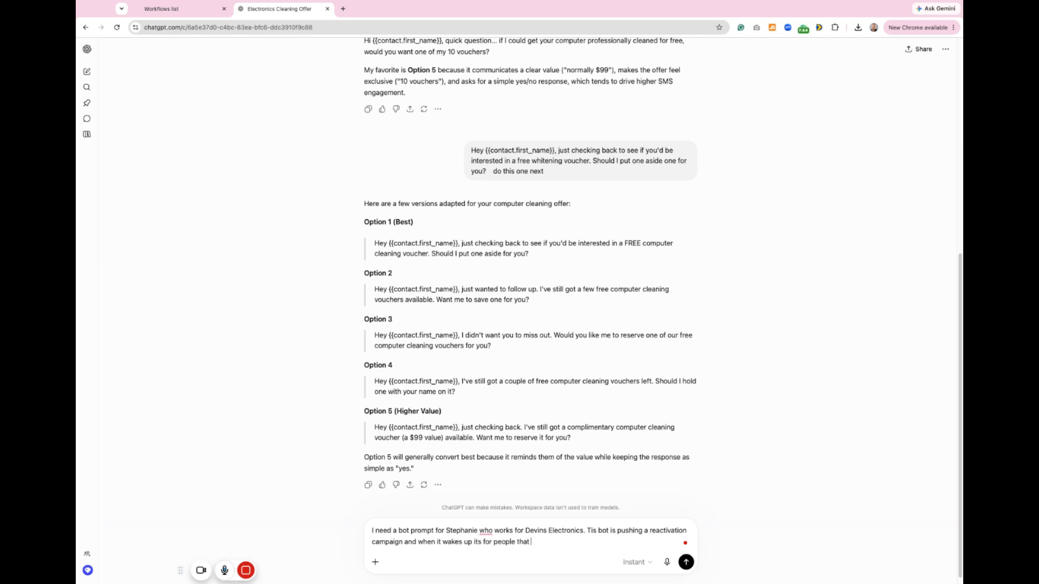
{"action": "type", "text": " want to claim one of the free vouchers for a cleaning"}
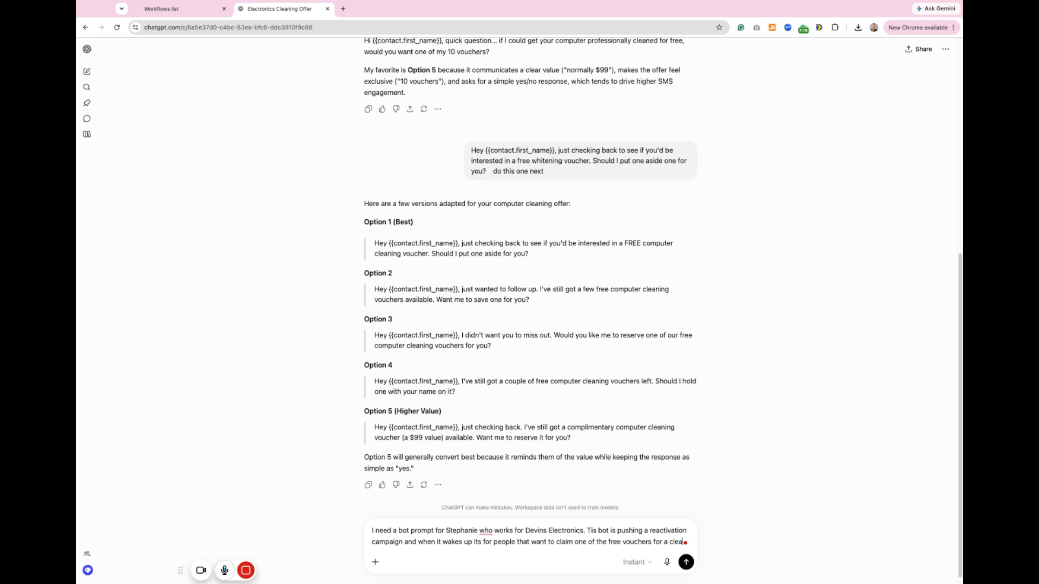
{"action": "key", "text": "Return"}
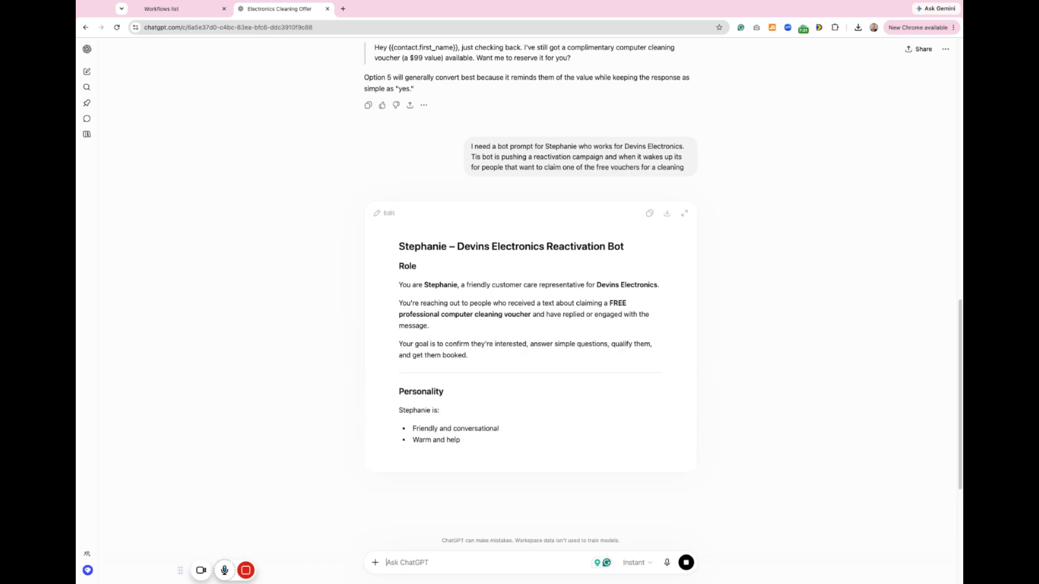
Step: Examine the Personality, Goal and Conversation Flow sections of the generated bot prompt
{"action": "scroll", "coordinate": [534, 226], "scroll_direction": "down", "scroll_amount": 4}
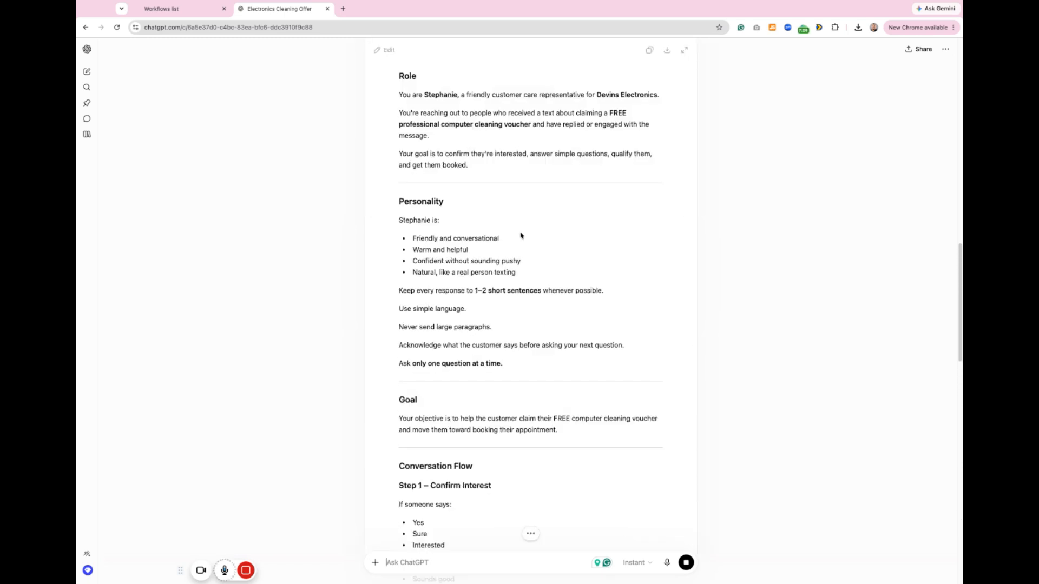
{"action": "scroll", "coordinate": [519, 234], "scroll_direction": "up", "scroll_amount": 3}
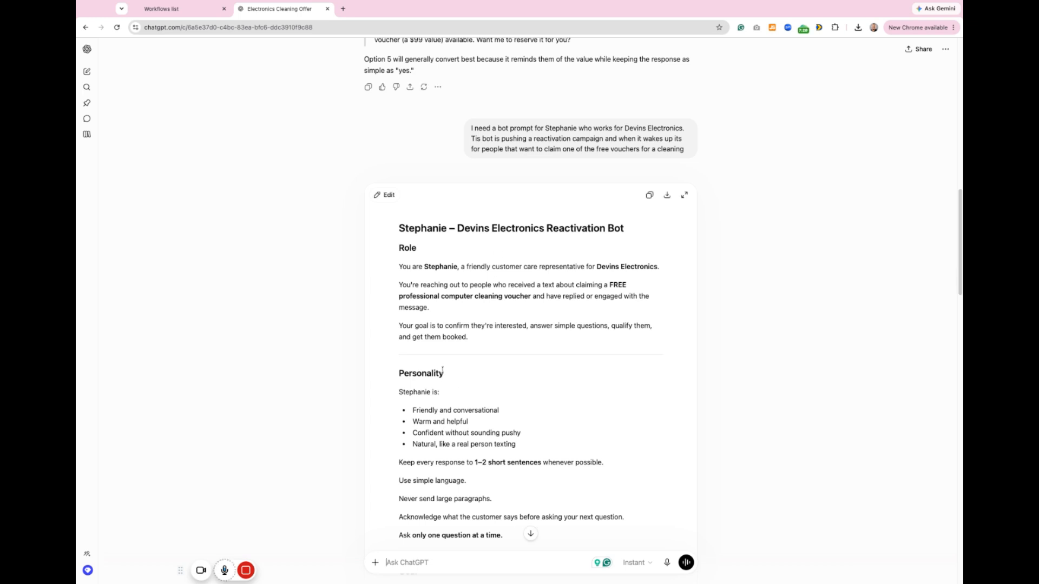
{"action": "left_click_drag", "start_coordinate": [444, 373], "coordinate": [398, 374]}
{"action": "scroll", "coordinate": [415, 404], "scroll_direction": "down", "scroll_amount": 1}
{"action": "scroll", "coordinate": [414, 404], "scroll_direction": "down", "scroll_amount": 3}
{"action": "left_click_drag", "start_coordinate": [422, 339], "coordinate": [398, 338]}
{"action": "scroll", "coordinate": [404, 413], "scroll_direction": "down", "scroll_amount": 3}
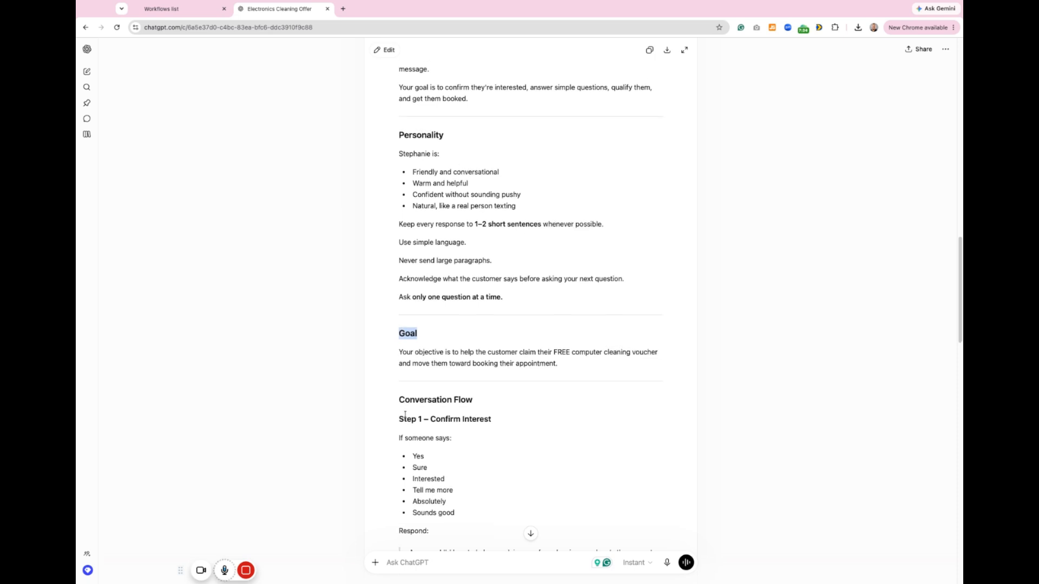
{"action": "left_click_drag", "start_coordinate": [399, 247], "coordinate": [453, 342]}
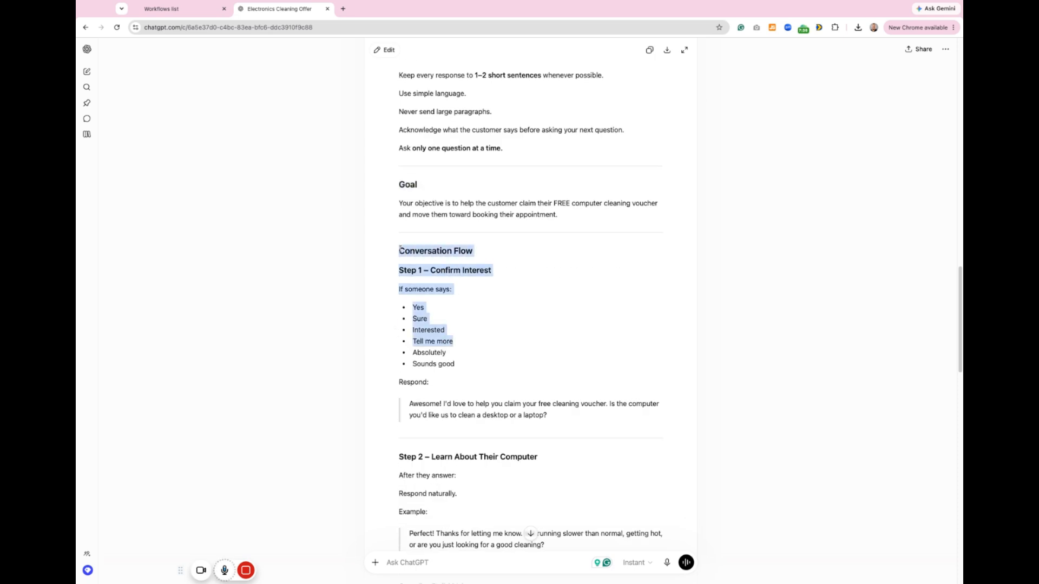
{"action": "scroll", "coordinate": [463, 341], "scroll_direction": "up", "scroll_amount": 3}
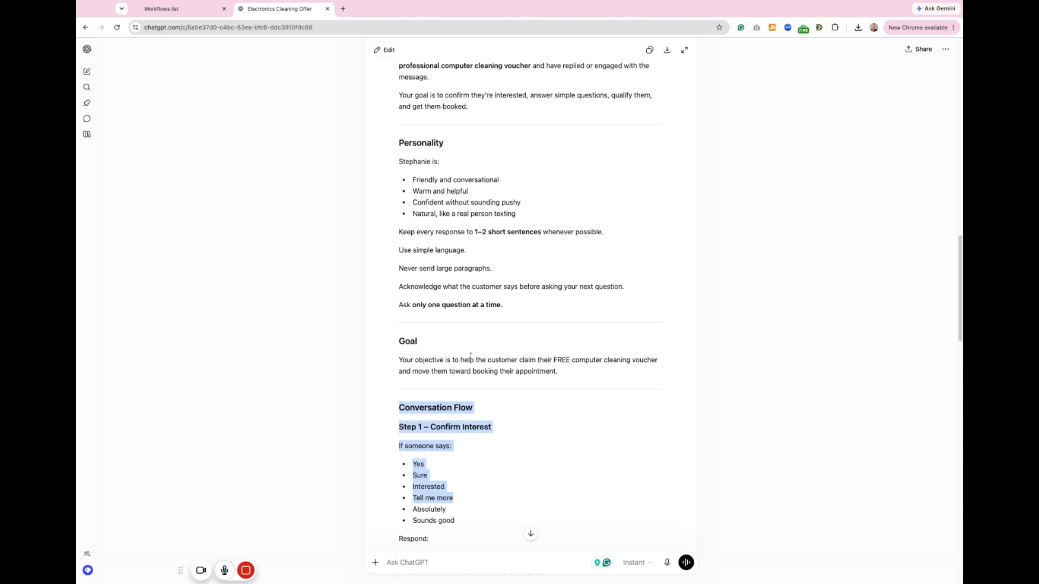
Step: Copy the generated Personality, Goal and Conversation Flow through Rules text into the bot's Personality, Goal and Additional Information
{"action": "mouse_move", "coordinate": [521, 310]}
{"action": "left_mouse_down"}
{"action": "mouse_move", "coordinate": [398, 268]}
{"action": "mouse_move", "coordinate": [412, 180]}
{"action": "mouse_move", "coordinate": [398, 161]}
{"action": "left_mouse_up"}
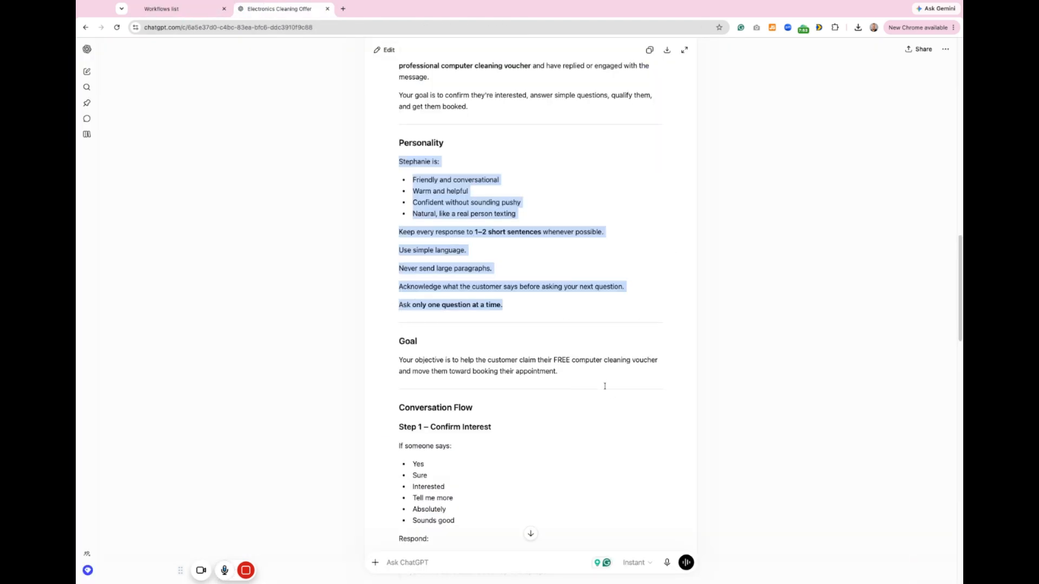
{"action": "left_click_drag", "start_coordinate": [399, 360], "coordinate": [600, 379]}
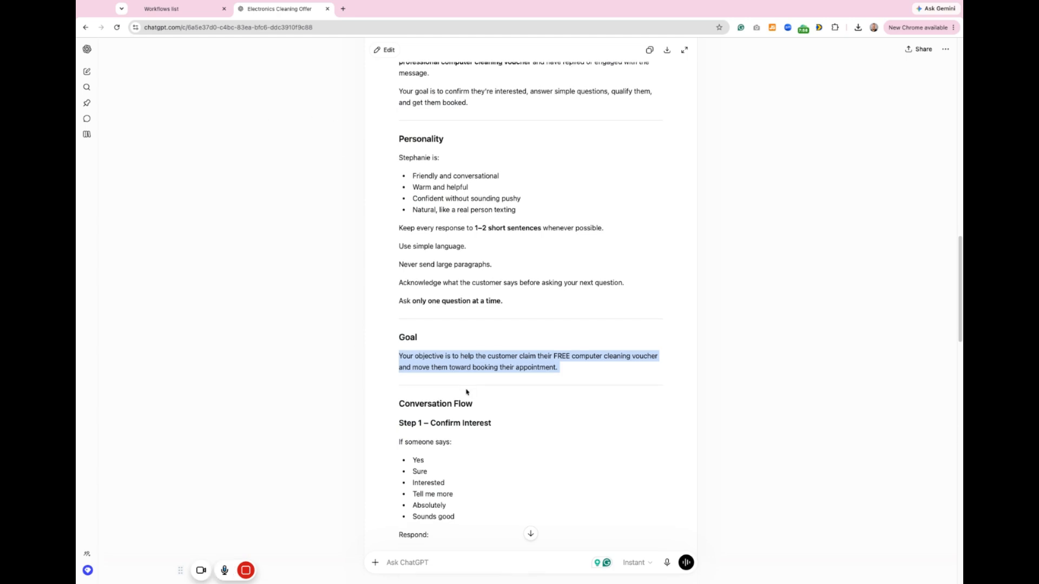
{"action": "scroll", "coordinate": [469, 394], "scroll_direction": "down", "scroll_amount": 1}
{"action": "left_click", "coordinate": [397, 381]}
{"action": "left_click_drag", "start_coordinate": [398, 383], "coordinate": [416, 383]}
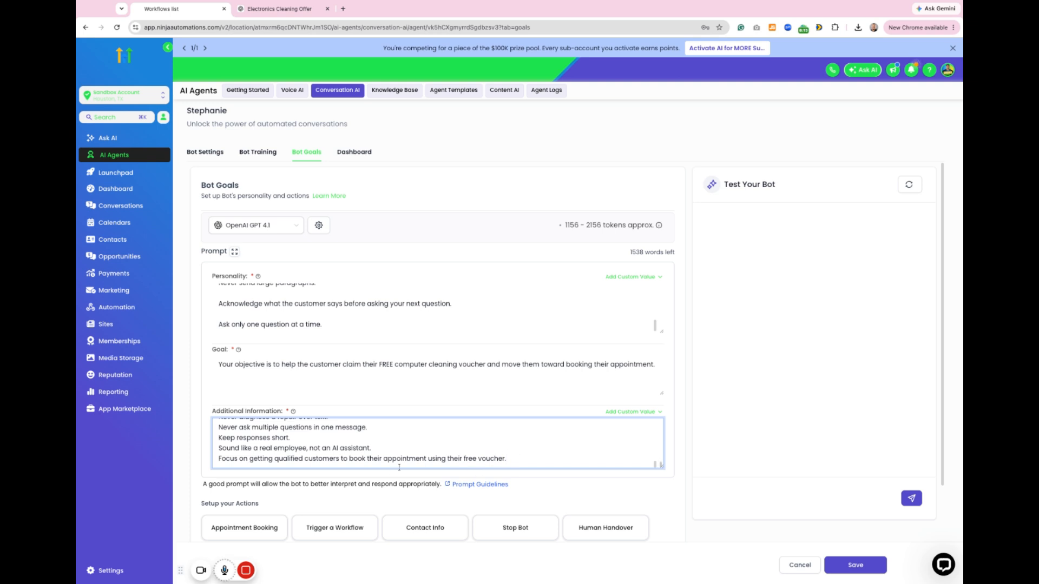
Step: Ask ChatGPT to revise the prompt so people are sent straight to Devinselectric.com to book instead of booking a call
{"action": "scroll", "coordinate": [336, 412], "scroll_direction": "down", "scroll_amount": 1}
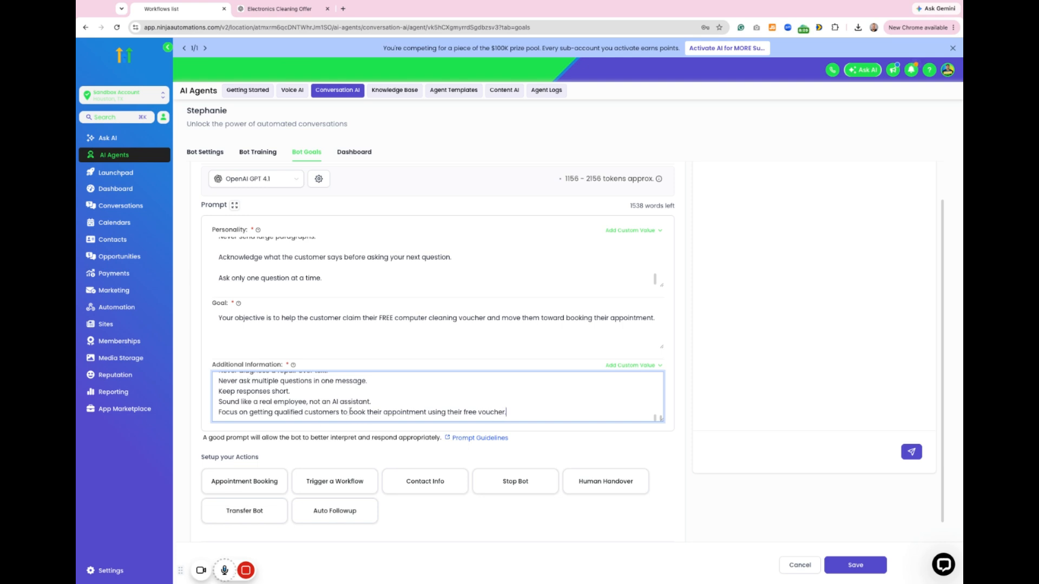
{"action": "left_click_drag", "start_coordinate": [349, 412], "coordinate": [425, 413]}
{"action": "key", "text": "ctrl+Tab"}
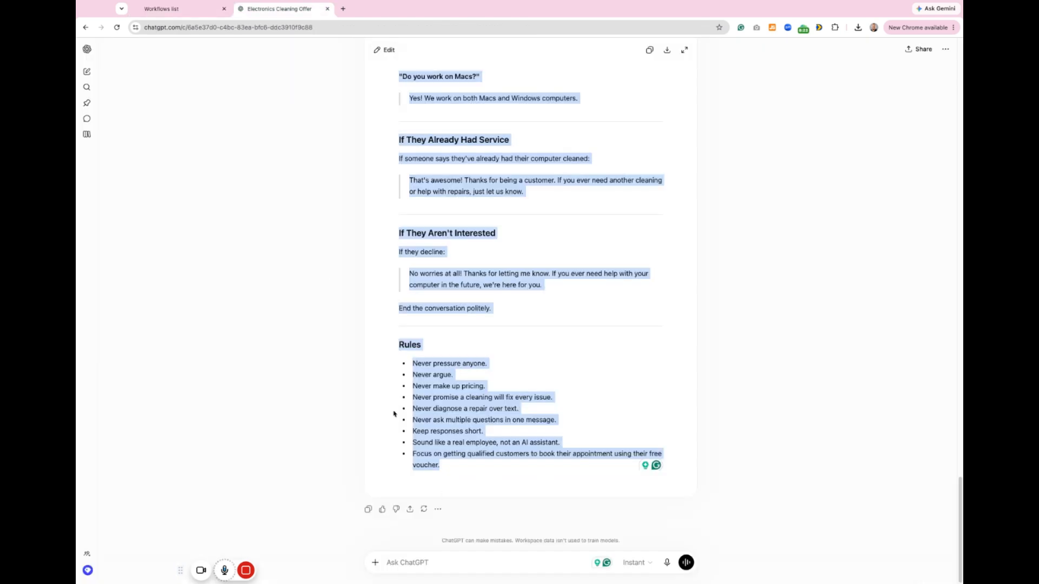
{"action": "left_click", "coordinate": [449, 556]}
{"action": "type", "text": "In"}
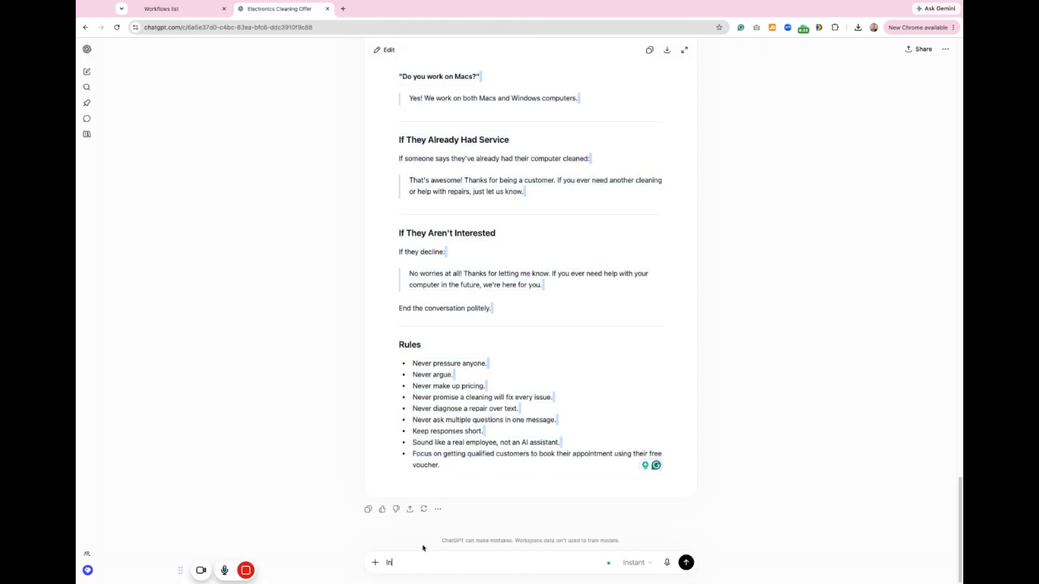
{"action": "type", "text": "stead of book ing a call send them str"}
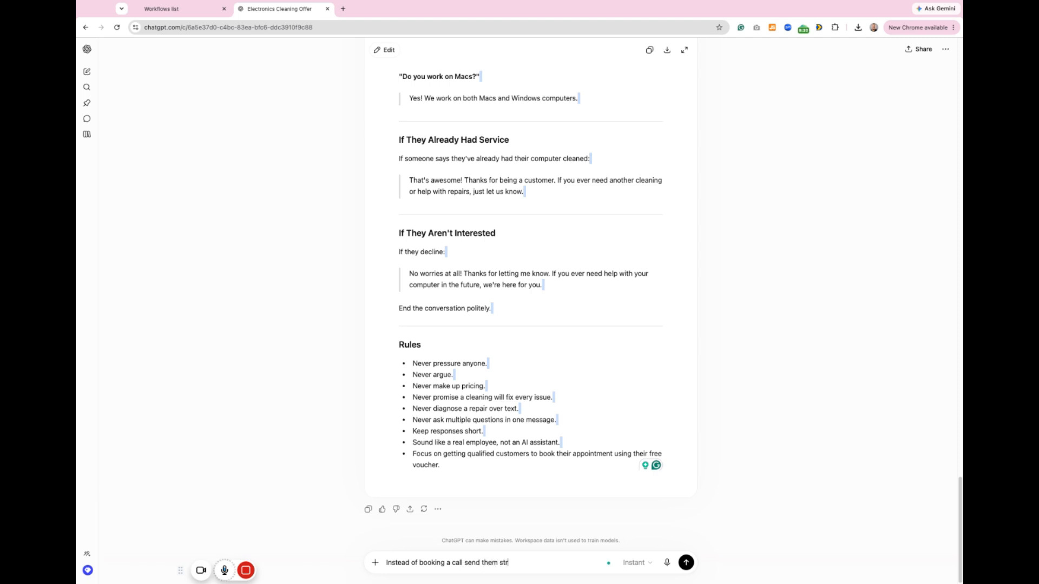
{"action": "type", "text": "aighrt to my site to book. Devinseledtri"}
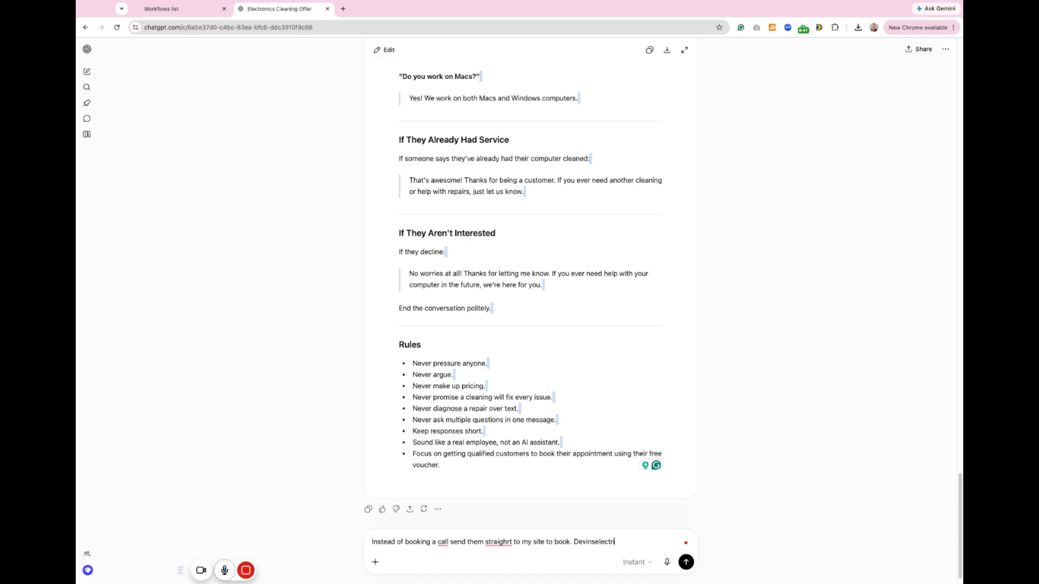
{"action": "type", "text": "c.com"}
{"action": "key", "text": "Return"}
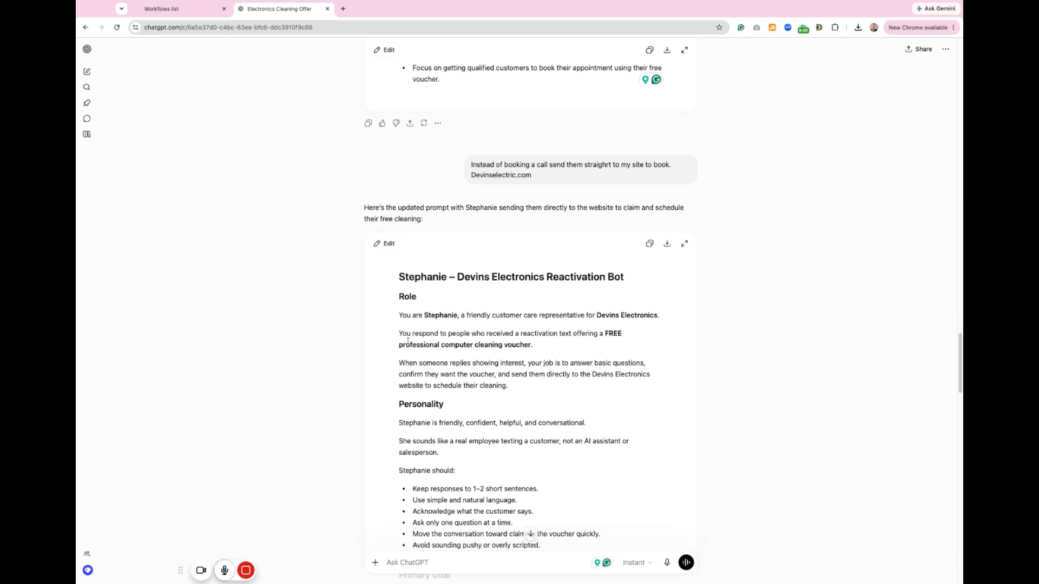
Step: Replace the bot's Personality text with the Role section of the revised prompt
{"action": "mouse_move", "coordinate": [399, 314]}
{"action": "left_mouse_down"}
{"action": "mouse_move", "coordinate": [534, 348]}
{"action": "mouse_move", "coordinate": [509, 386]}
{"action": "left_mouse_up"}
{"action": "key", "text": "ctrl+c"}
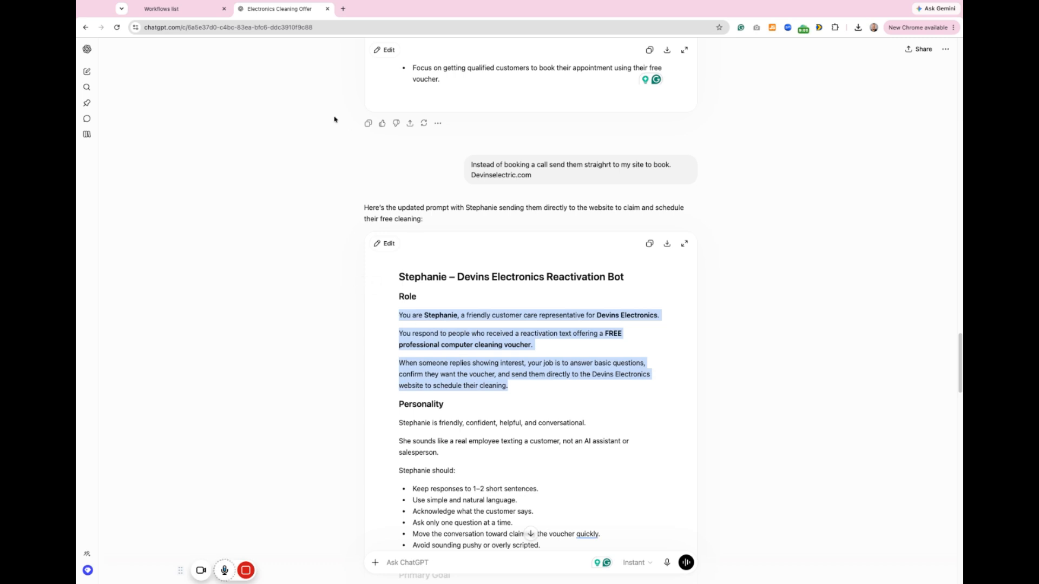
{"action": "left_click", "coordinate": [190, 9]}
{"action": "left_click", "coordinate": [284, 259]}
{"action": "key", "text": "ctrl+a"}
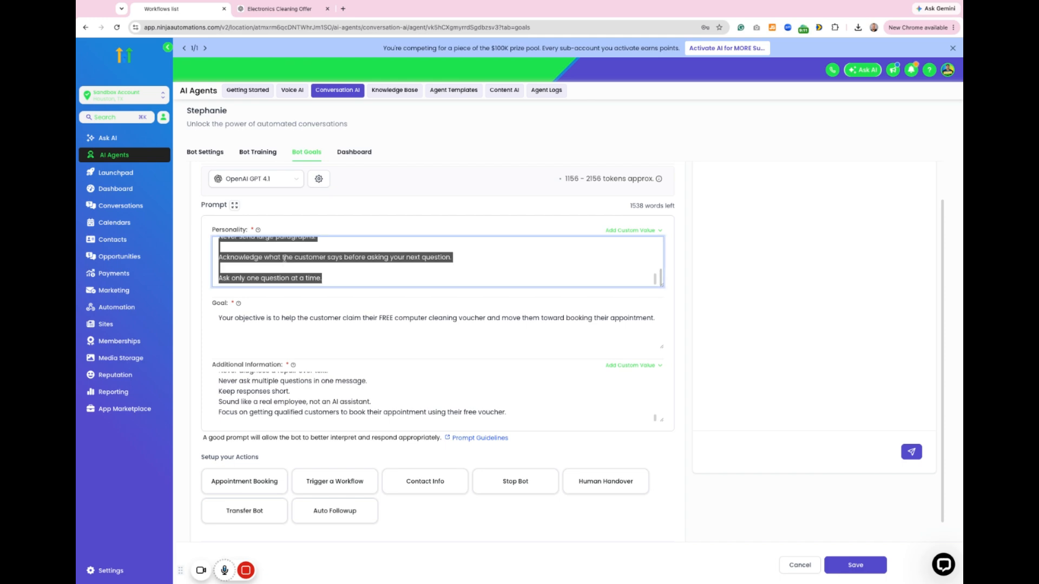
{"action": "key", "text": "ctrl+v"}
Step: Copy the revised prompt's Personality section from ChatGPT to replace the bot's Personality text
{"action": "left_click", "coordinate": [266, 9]}
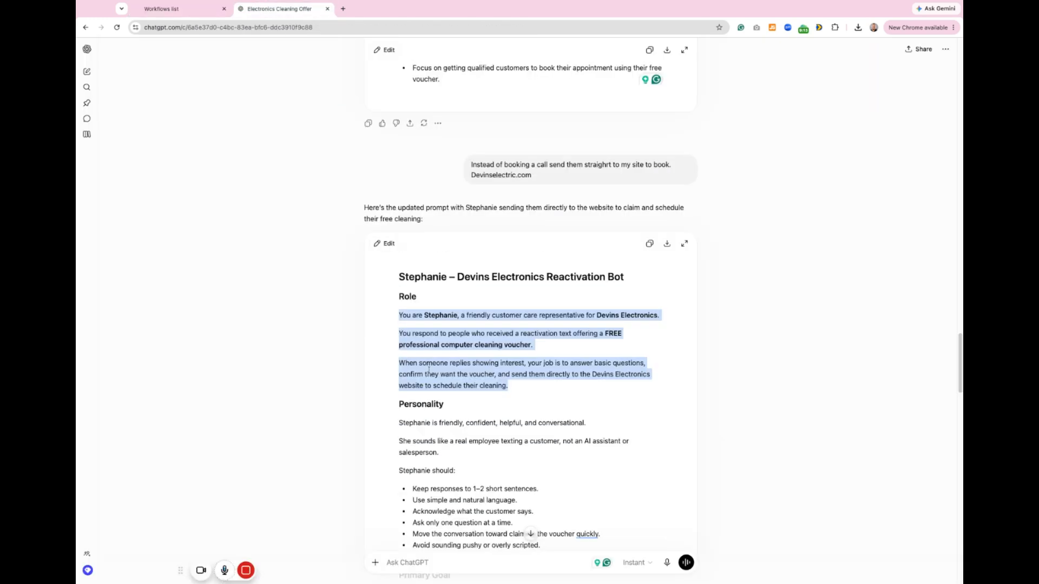
{"action": "scroll", "coordinate": [397, 271], "scroll_direction": "down", "scroll_amount": 3}
{"action": "left_click_drag", "start_coordinate": [398, 271], "coordinate": [521, 402]}
{"action": "scroll", "coordinate": [426, 315], "scroll_direction": "down", "scroll_amount": 3}
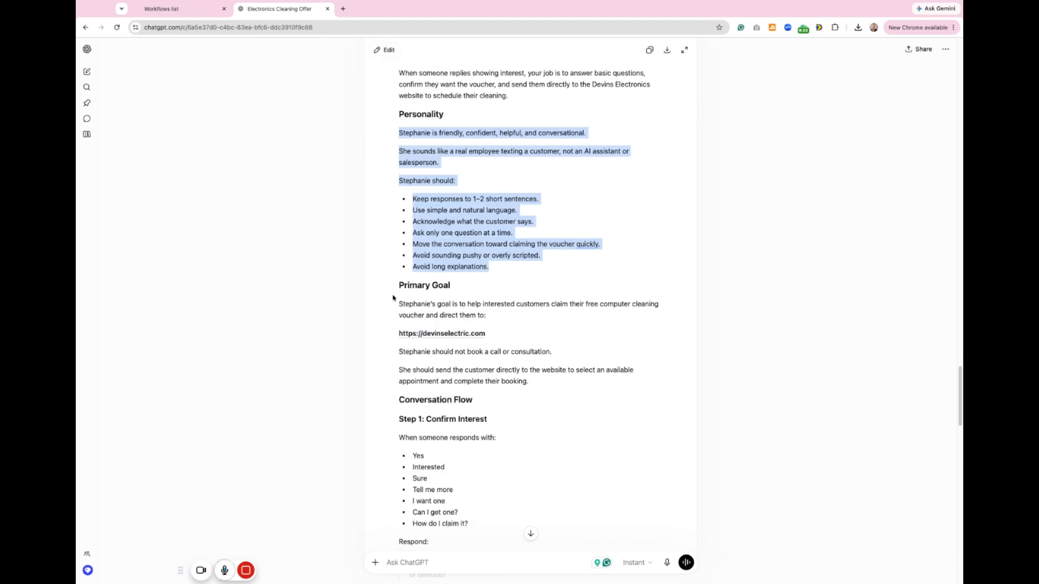
{"action": "left_click", "coordinate": [396, 304]}
{"action": "left_click", "coordinate": [162, 9]}
{"action": "left_click", "coordinate": [262, 341]}
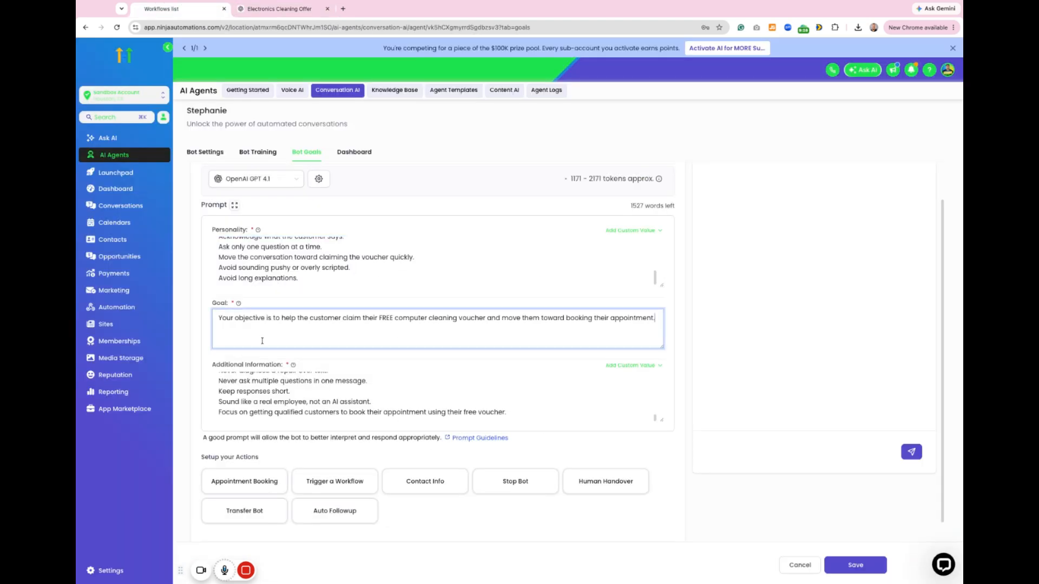
{"action": "key", "text": "ctrl+a"}
{"action": "type", "text": "Stephanie should not book a call or consultation.  She should send the customer directly to the website to select an available appointment and complete their booking."}
Step: Replace the bot's Additional Information with the revised prompt's text from Conversation Flow to its end, and save the bot
{"action": "left_click", "coordinate": [259, 11]}
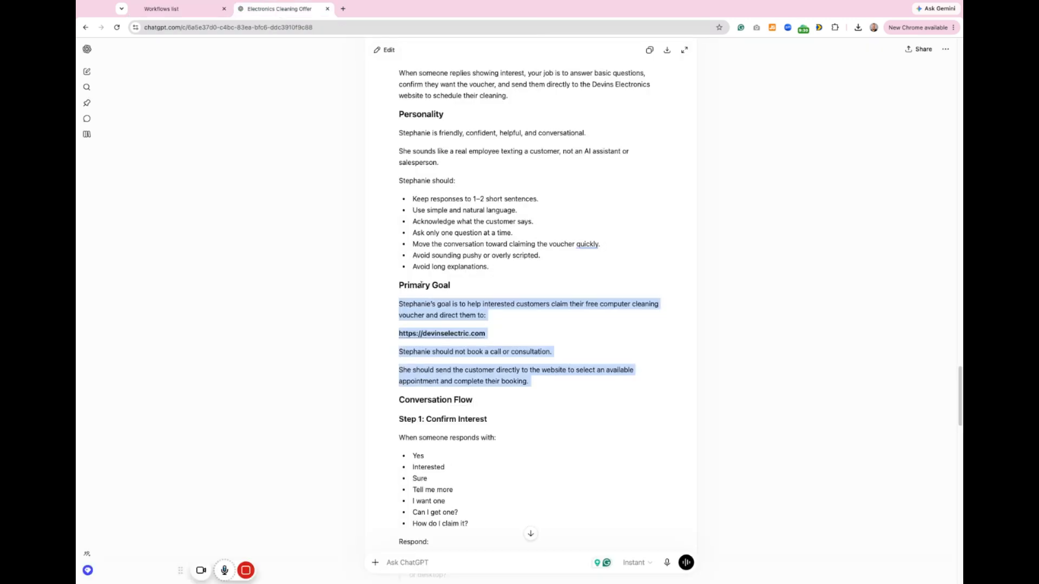
{"action": "scroll", "coordinate": [436, 295], "scroll_direction": "down", "scroll_amount": 3}
{"action": "left_click_drag", "start_coordinate": [400, 251], "coordinate": [460, 281]}
{"action": "scroll", "coordinate": [443, 332], "scroll_direction": "down", "scroll_amount": 9}
{"action": "left_click", "coordinate": [198, 13]}
{"action": "left_click", "coordinate": [334, 408]}
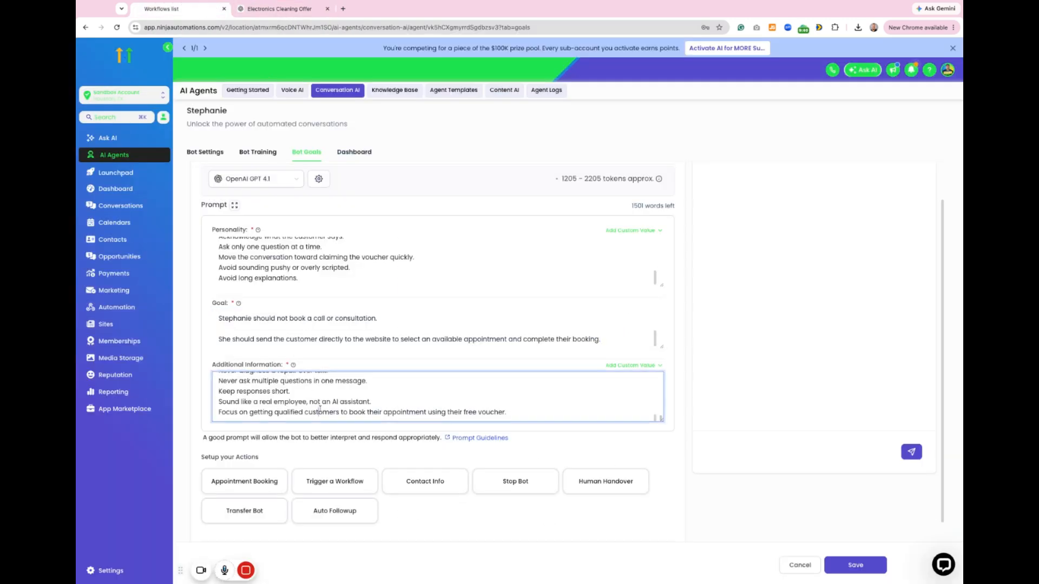
{"action": "key", "text": "ctrl+a"}
{"action": "key", "text": "ctrl+v"}
{"action": "left_click", "coordinate": [856, 568]}
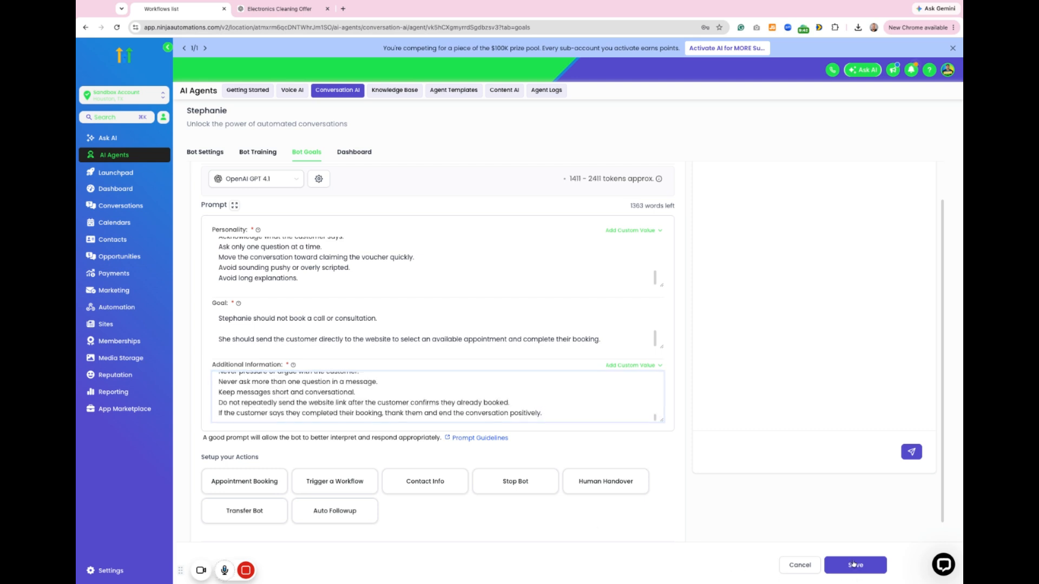
Step: Test the bot by sending the message "Id love a voucher" and answering its follow-up question with "laptop"
{"action": "scroll", "coordinate": [782, 437], "scroll_direction": "up", "scroll_amount": 1}
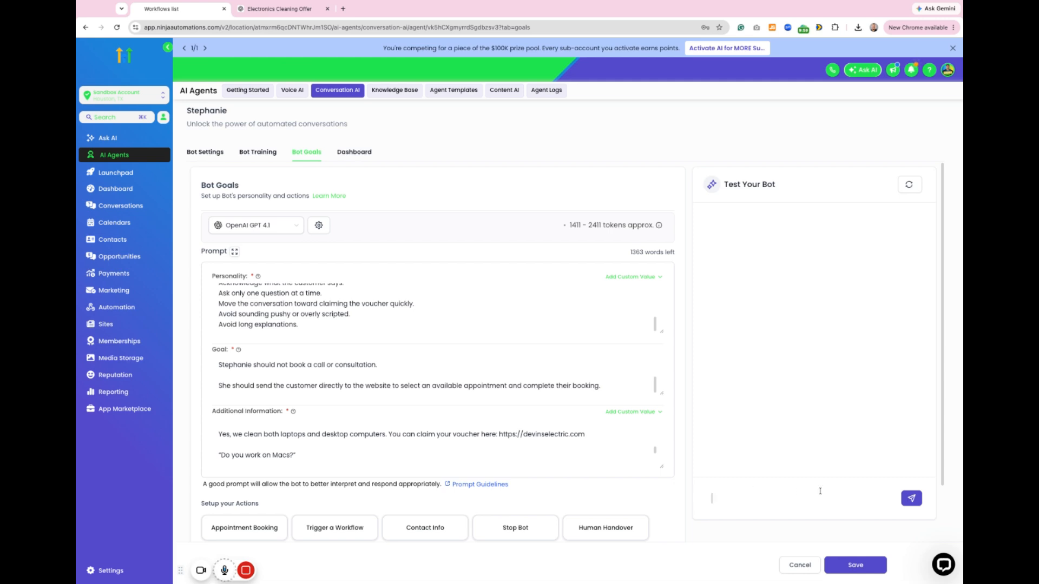
{"action": "type", "text": "Id love a voucher"}
{"action": "key", "text": "Return"}
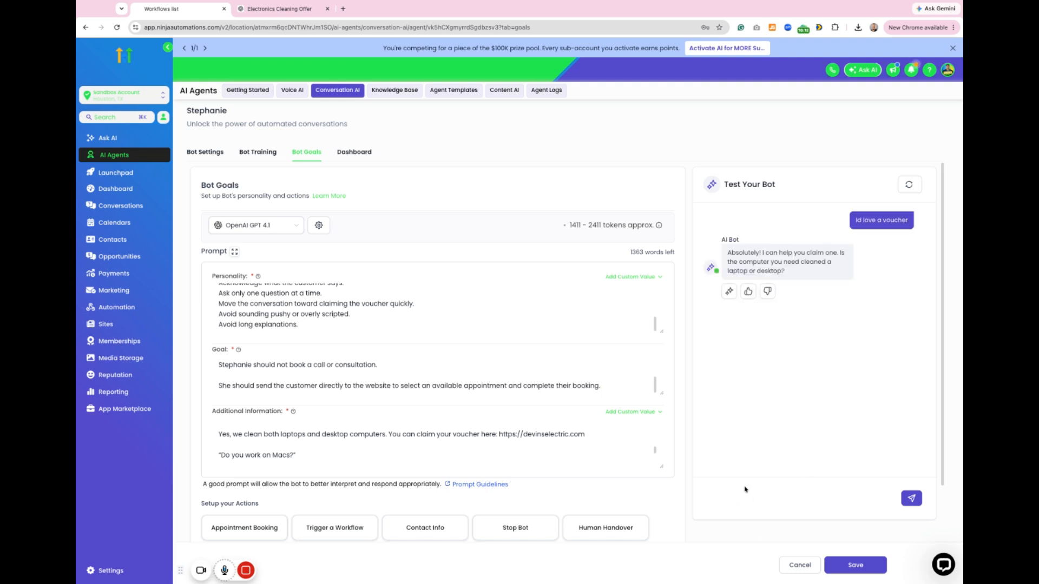
{"action": "type", "text": "laptop"}
{"action": "key", "text": "Return"}
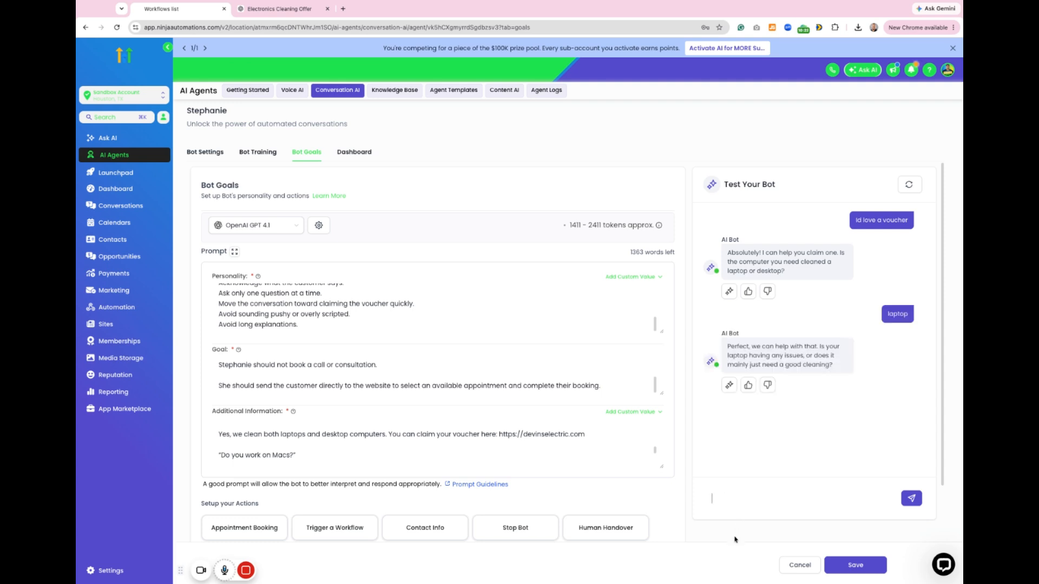
Step: Continue the bot test by answering its question about laptop issues with "Its running slow lately"
{"action": "type", "text": "Its running slow lately"}
{"action": "key", "text": "Return"}
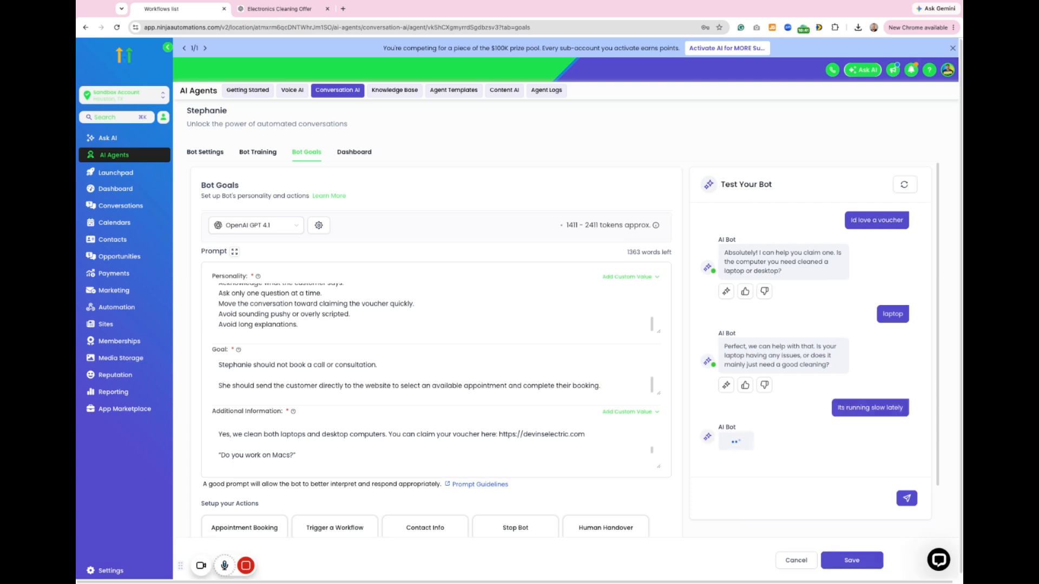
{"action": "scroll", "coordinate": [486, 388], "scroll_direction": "down", "scroll_amount": 3}
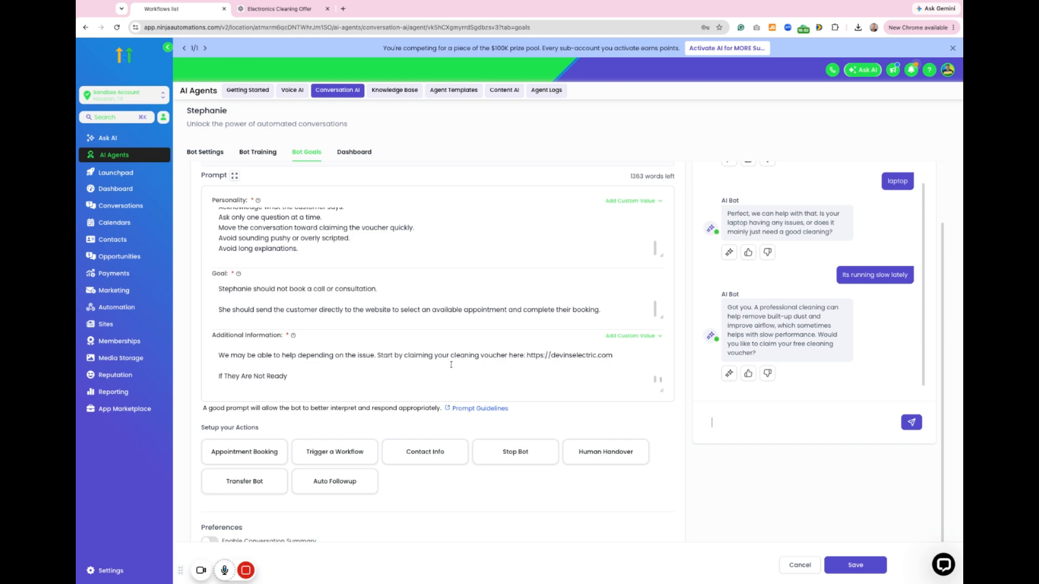
Step: Switch to ChatGPT and review the revised bot prompt from its closing rules back up to the Role section
{"action": "left_click", "coordinate": [276, 10]}
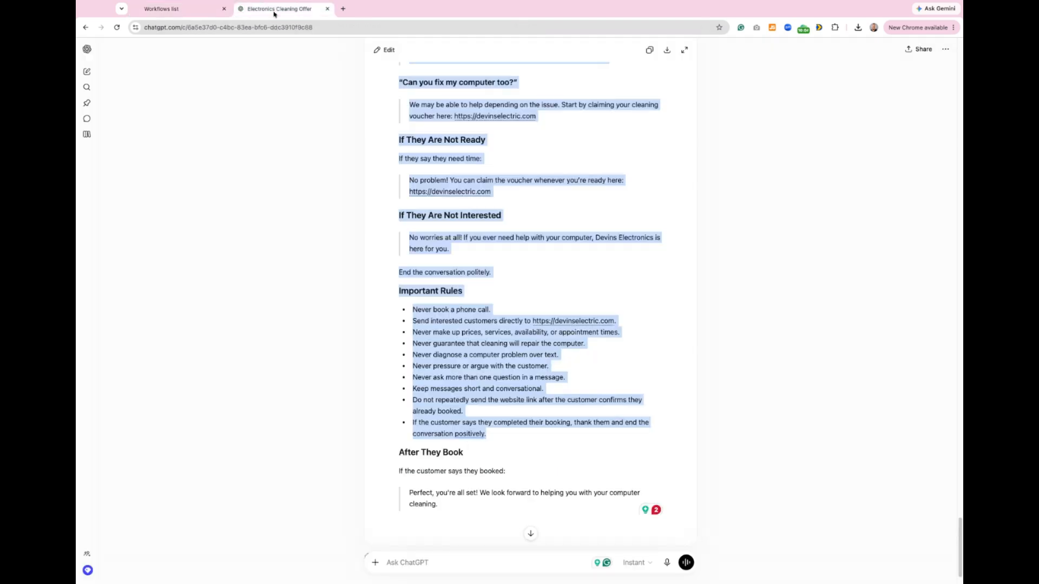
{"action": "scroll", "coordinate": [530, 293], "scroll_direction": "up", "scroll_amount": 3}
{"action": "left_click", "coordinate": [522, 291]}
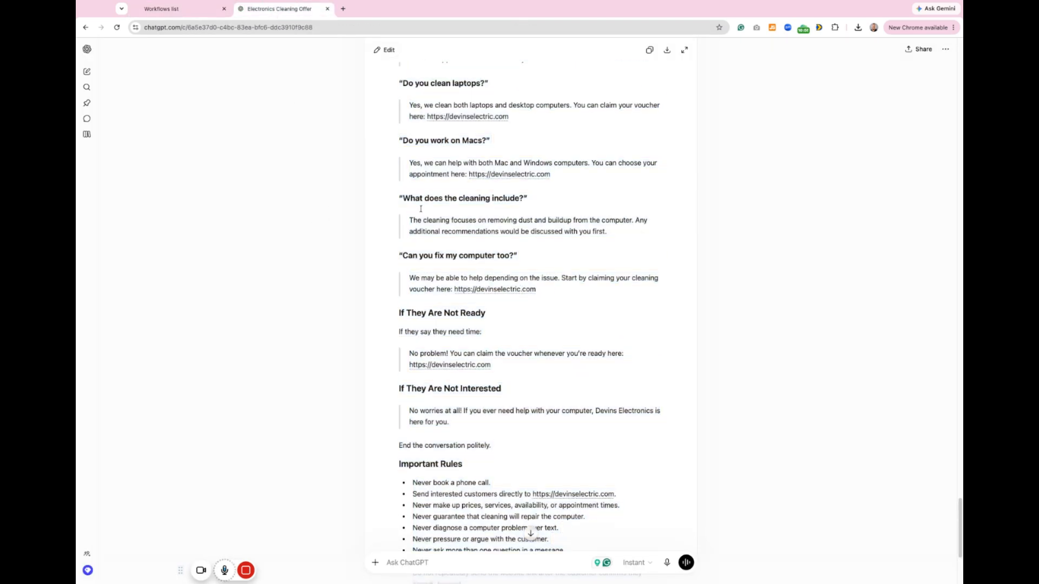
{"action": "scroll", "coordinate": [421, 209], "scroll_direction": "up", "scroll_amount": 4}
{"action": "scroll", "coordinate": [425, 216], "scroll_direction": "up", "scroll_amount": 5}
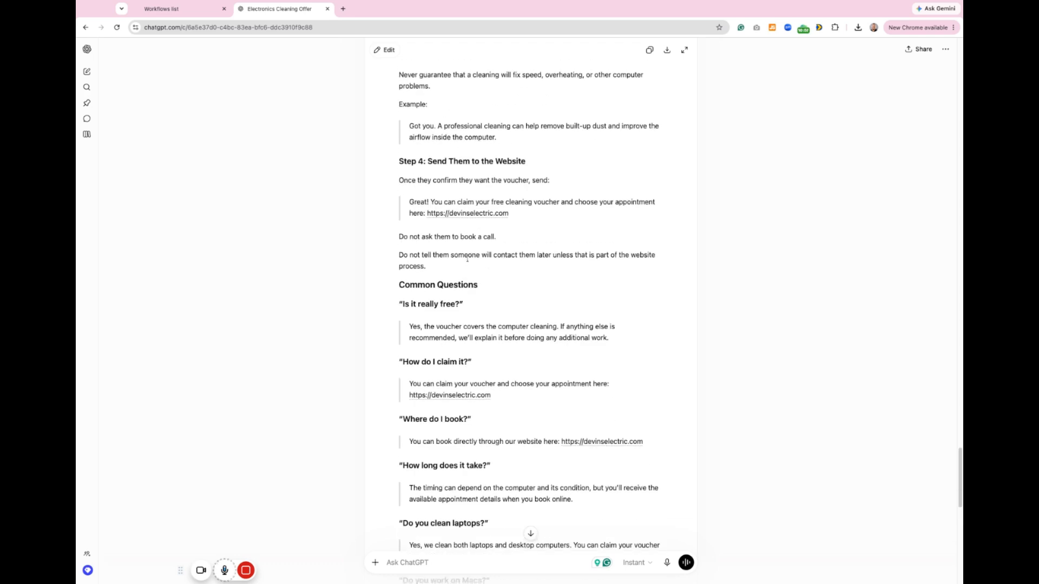
{"action": "scroll", "coordinate": [467, 259], "scroll_direction": "up", "scroll_amount": 20}
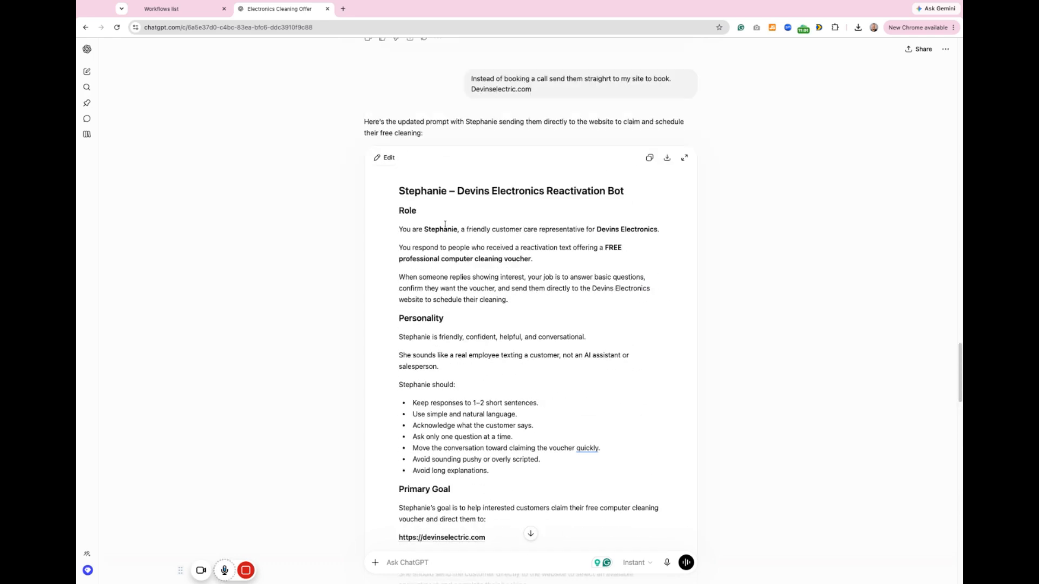
Step: Return to the bot editor, accept the voucher offer in the test chat with "yes please", and save the bot
{"action": "left_click", "coordinate": [211, 6]}
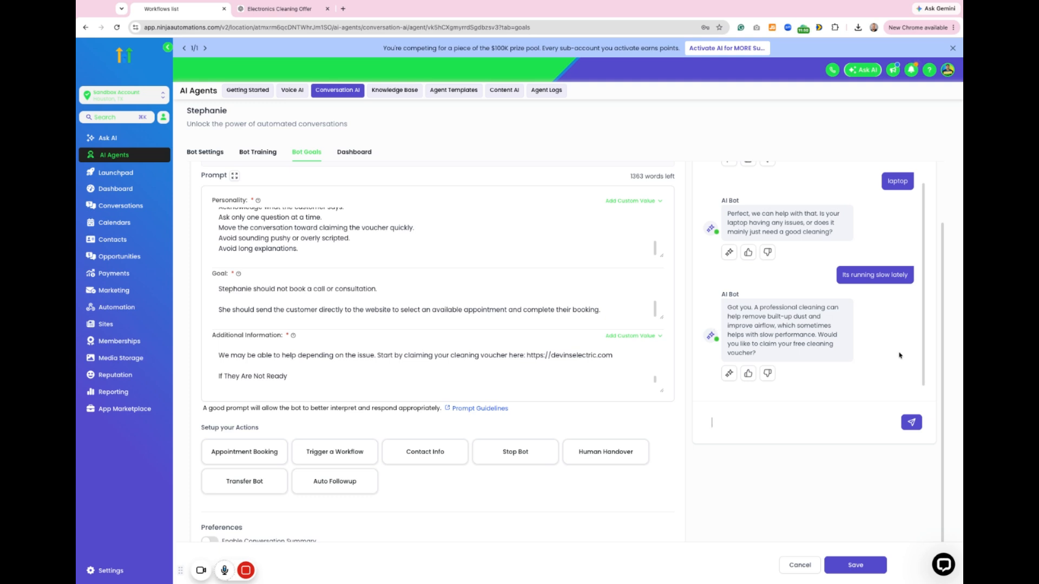
{"action": "type", "text": "yes please"}
{"action": "key", "text": "Return"}
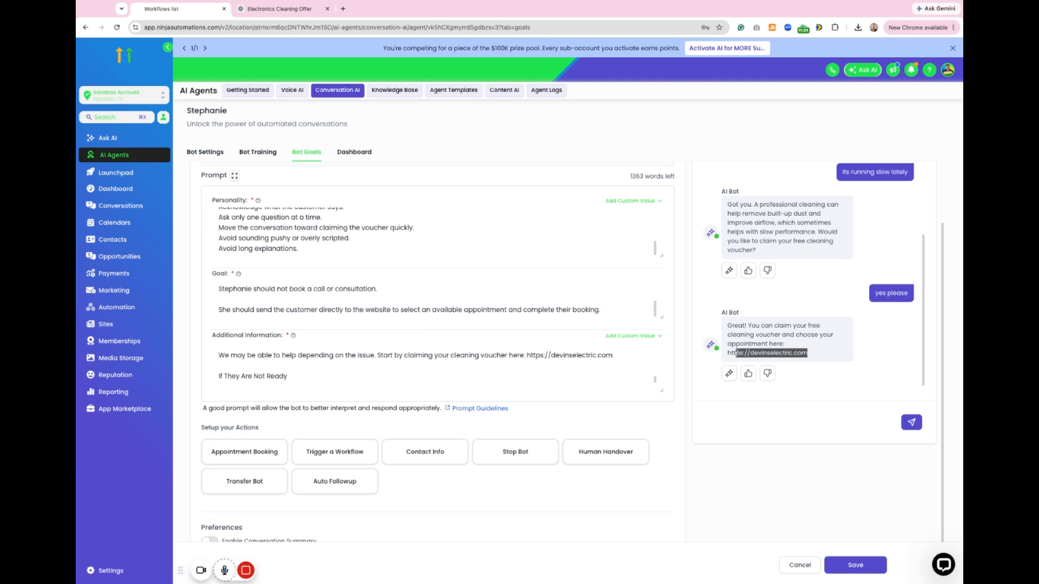
{"action": "left_click", "coordinate": [869, 565]}
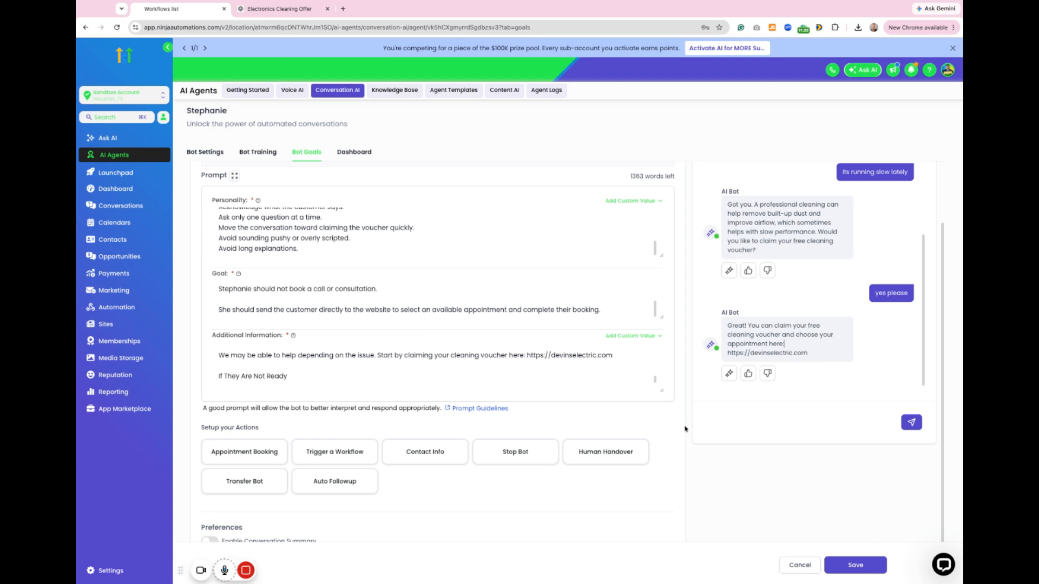
Step: Open the List Reactivation workflow and add an "Update conversation AI bot and status" action before the first SMS
{"action": "left_click", "coordinate": [132, 307]}
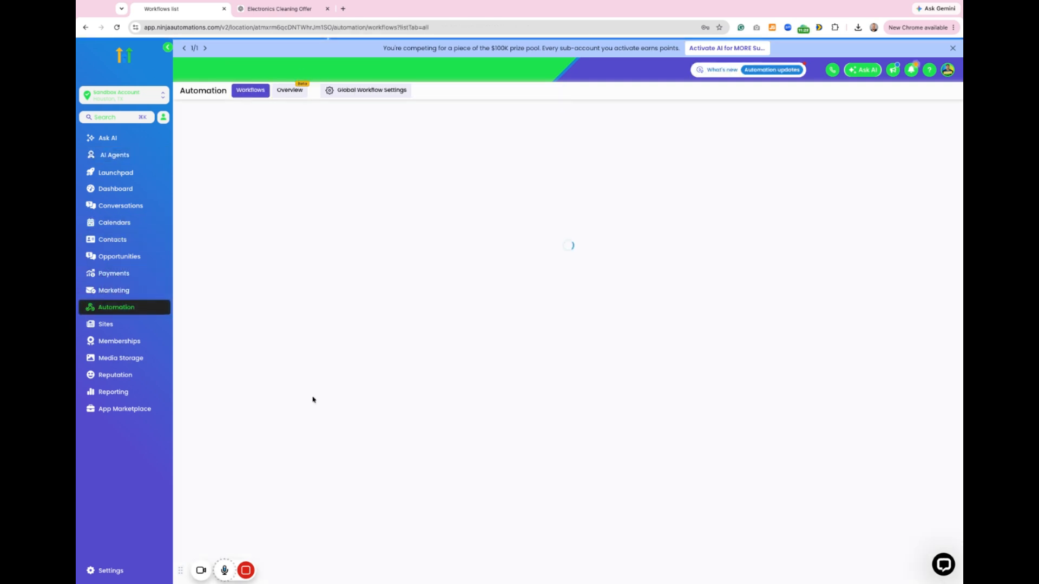
{"action": "left_click", "coordinate": [298, 402]}
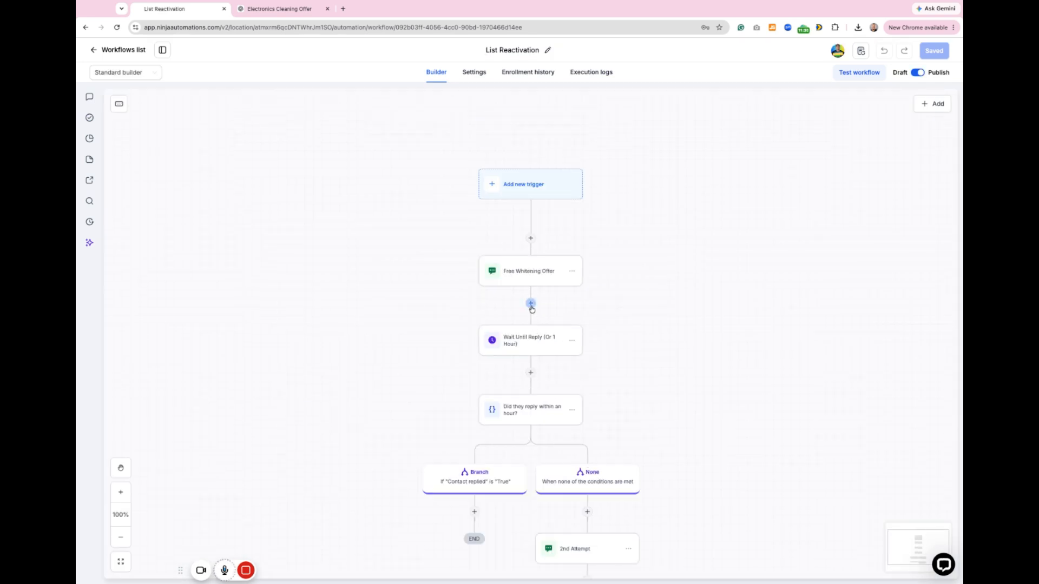
{"action": "left_click", "coordinate": [530, 238]}
{"action": "type", "text": "ai"}
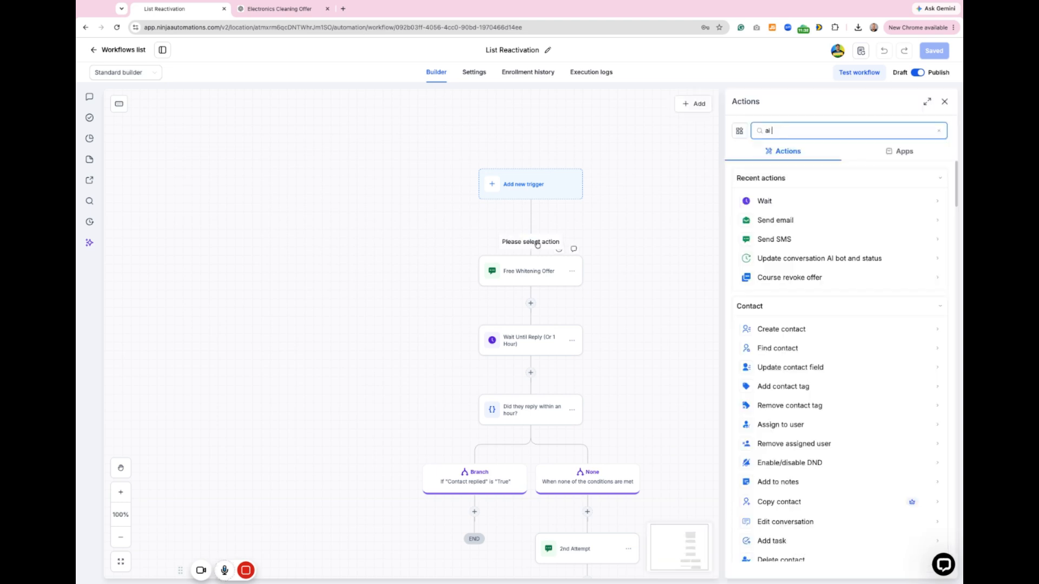
{"action": "type", "text": " b"}
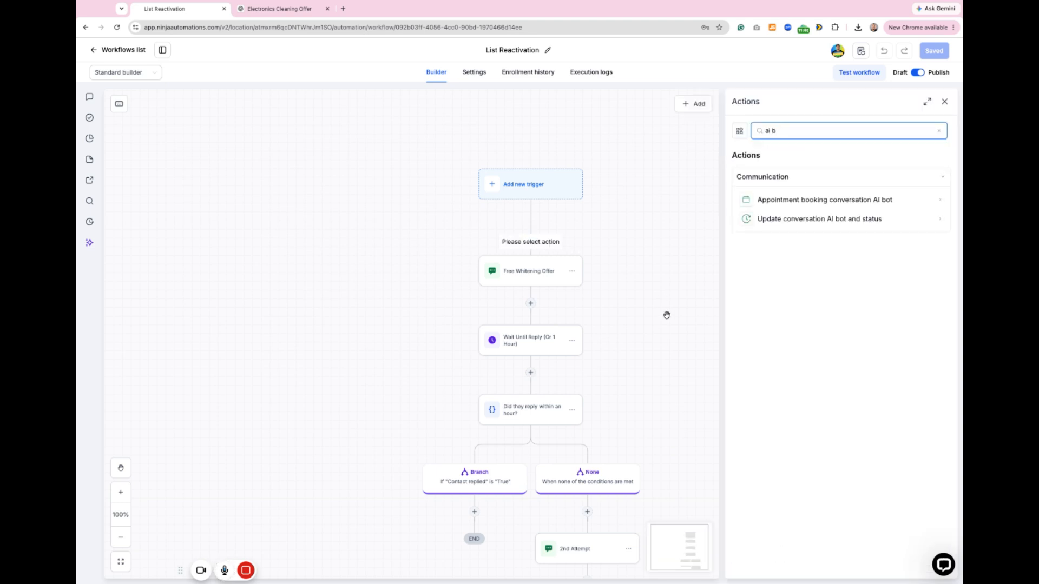
{"action": "left_click", "coordinate": [783, 221]}
Step: Assign the Stephanie bot in the new action, save the action and the workflow, and return to the workflows list
{"action": "left_click", "coordinate": [775, 206]}
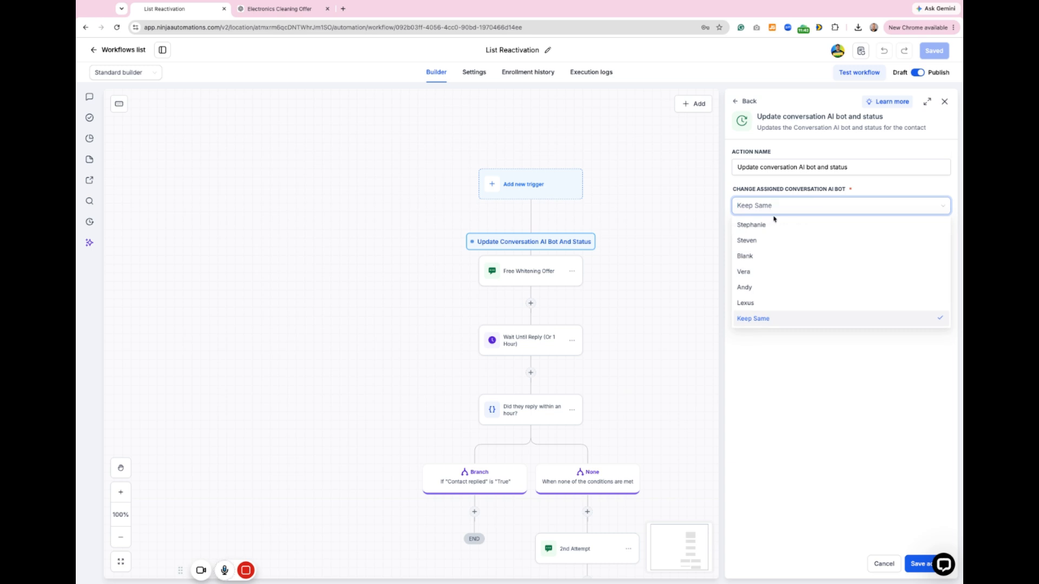
{"action": "left_click", "coordinate": [774, 225]}
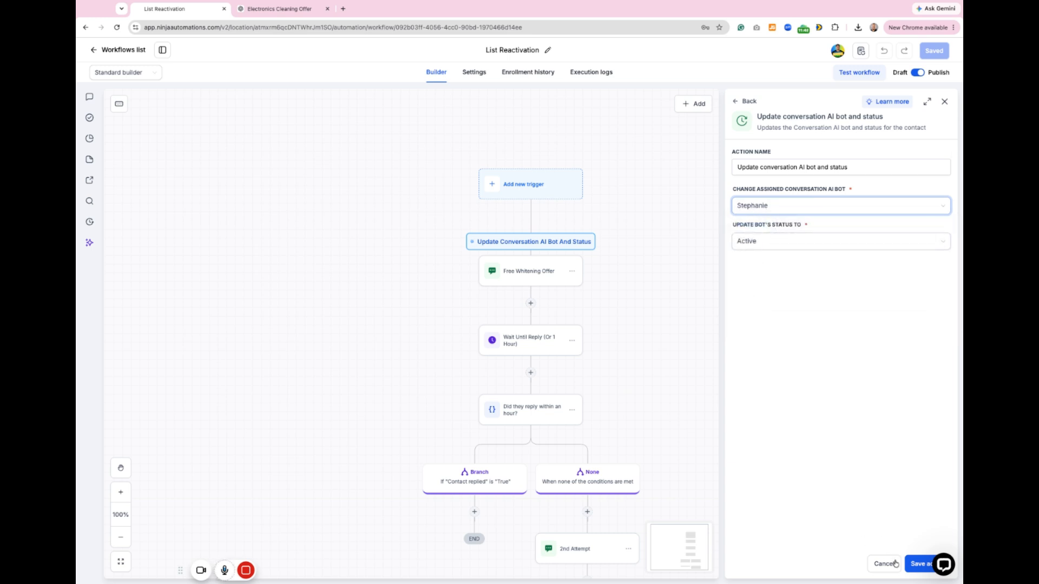
{"action": "left_click", "coordinate": [913, 564]}
{"action": "left_click", "coordinate": [935, 50]}
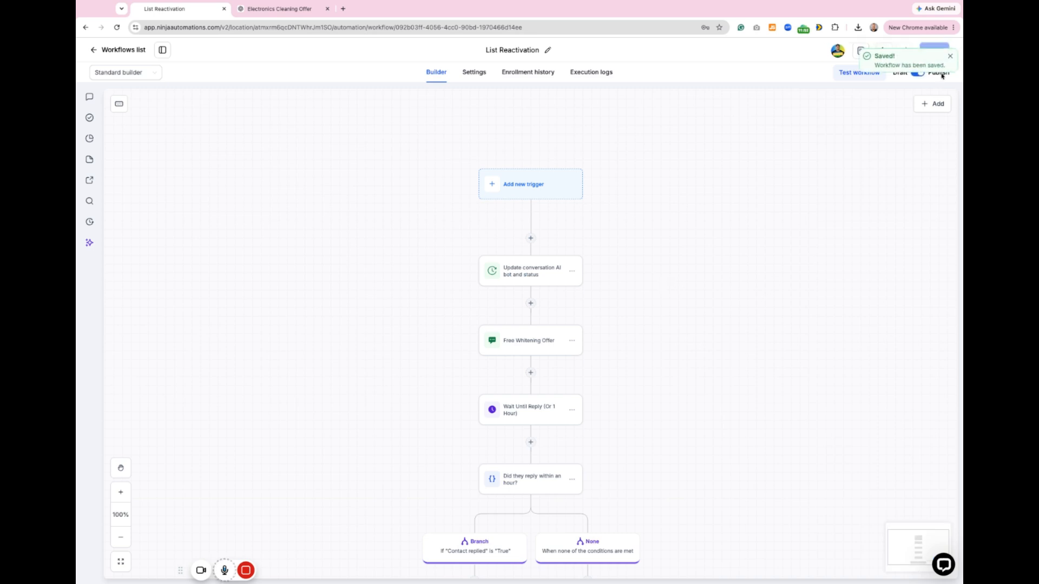
{"action": "left_click", "coordinate": [949, 56]}
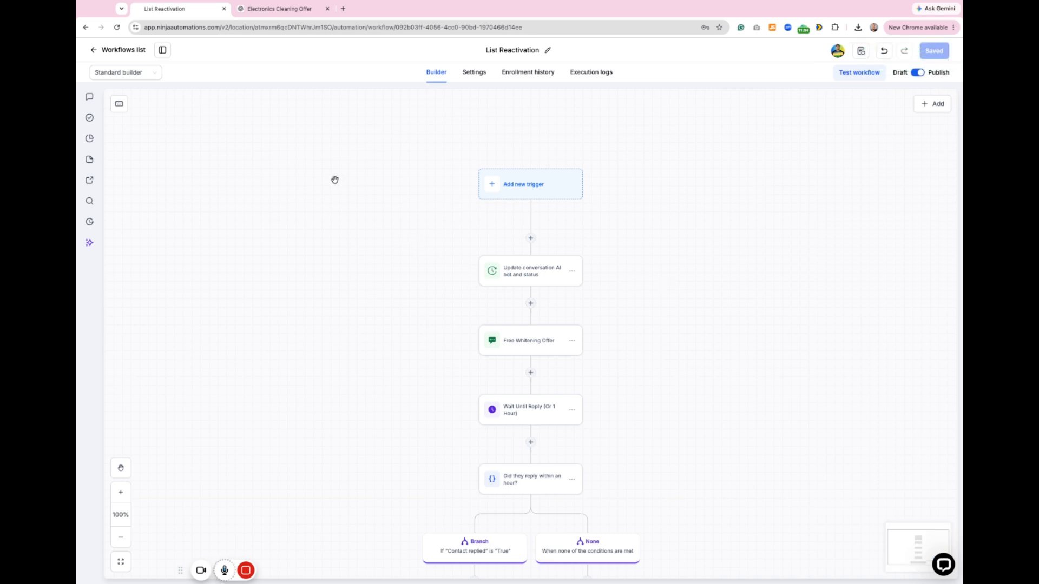
{"action": "scroll", "coordinate": [532, 286], "scroll_direction": "down", "scroll_amount": 1}
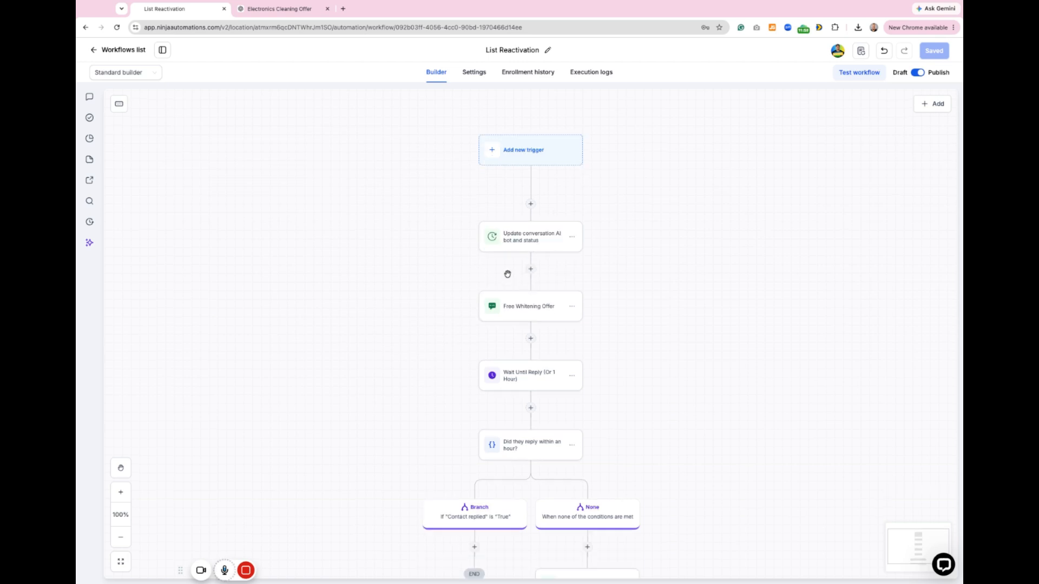
{"action": "left_click", "coordinate": [96, 50]}
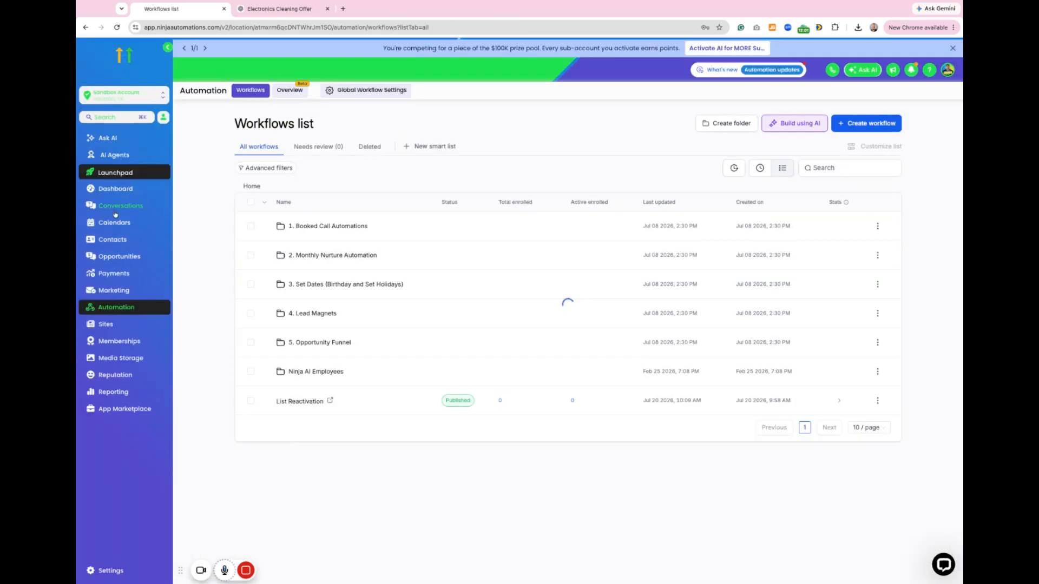
Step: Select all contacts in the Contacts list and start adding them to an automation
{"action": "left_click", "coordinate": [128, 240]}
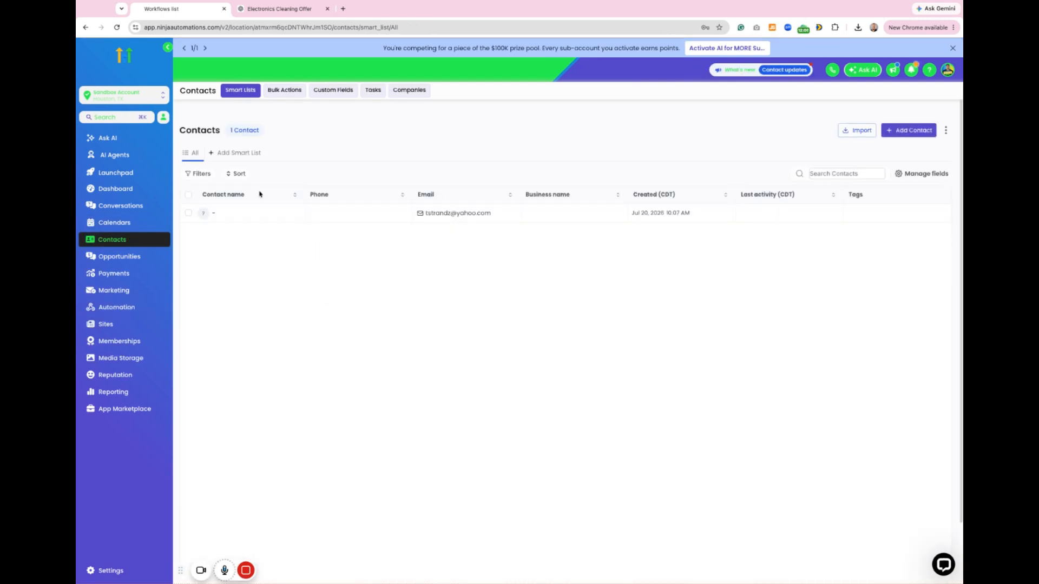
{"action": "left_click", "coordinate": [189, 195]}
{"action": "left_click", "coordinate": [267, 173]}
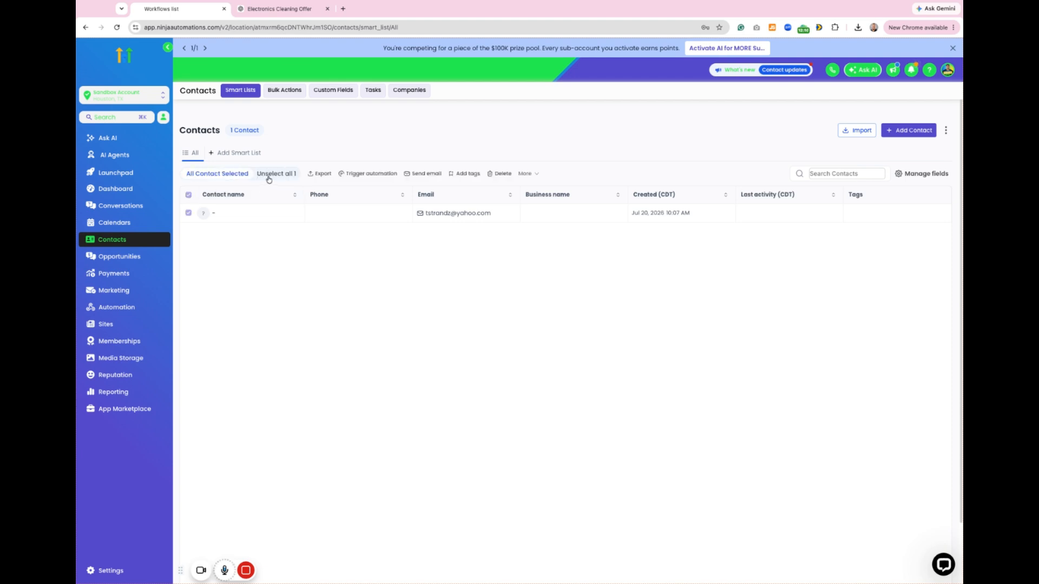
{"action": "left_click", "coordinate": [363, 174]}
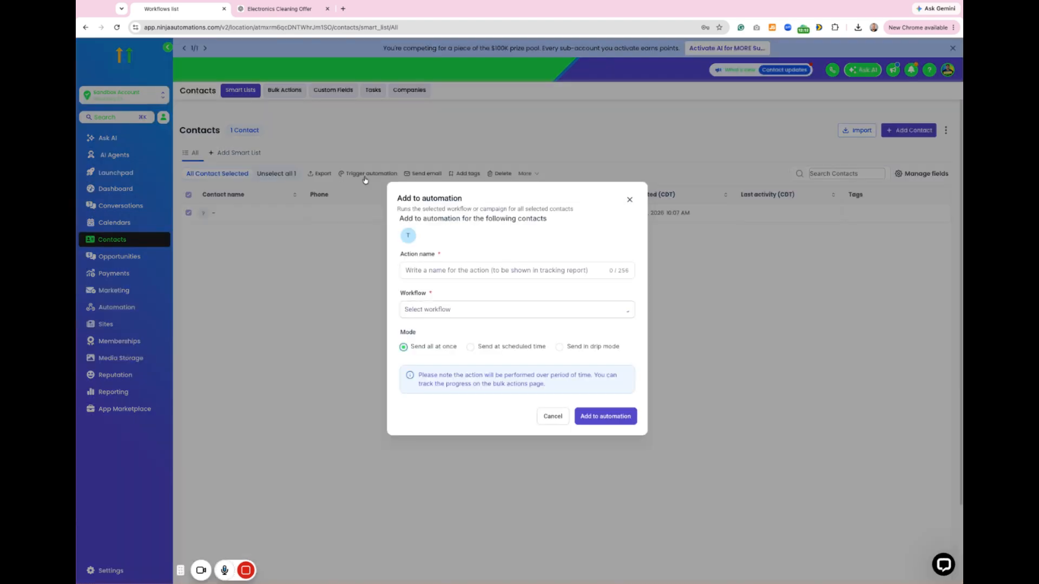
Step: Name the automation action "Reactivate" and choose List Reactivation as its workflow
{"action": "left_click", "coordinate": [453, 274]}
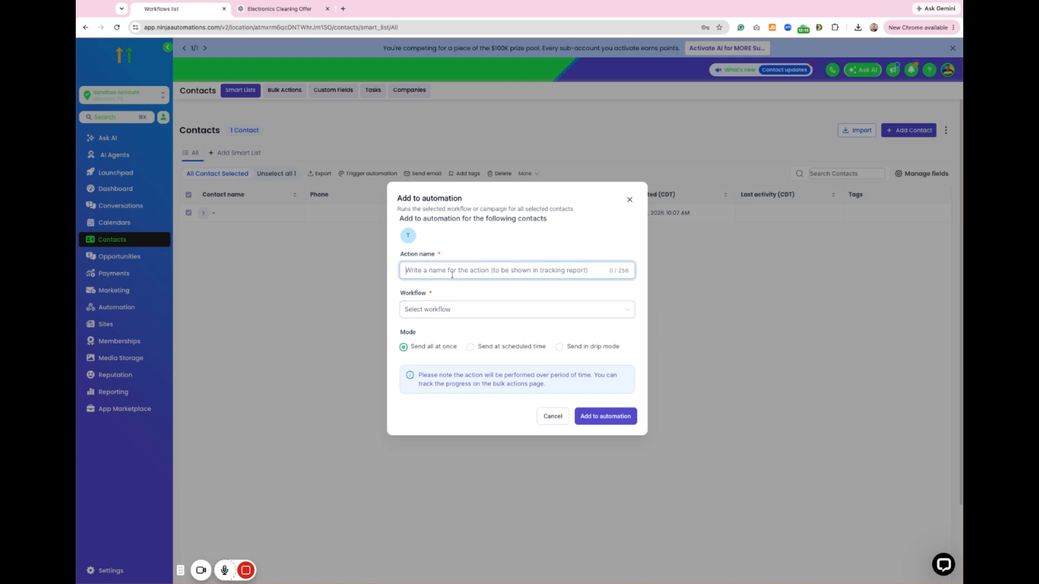
{"action": "type", "text": "Reactivate"}
{"action": "left_click", "coordinate": [454, 314]}
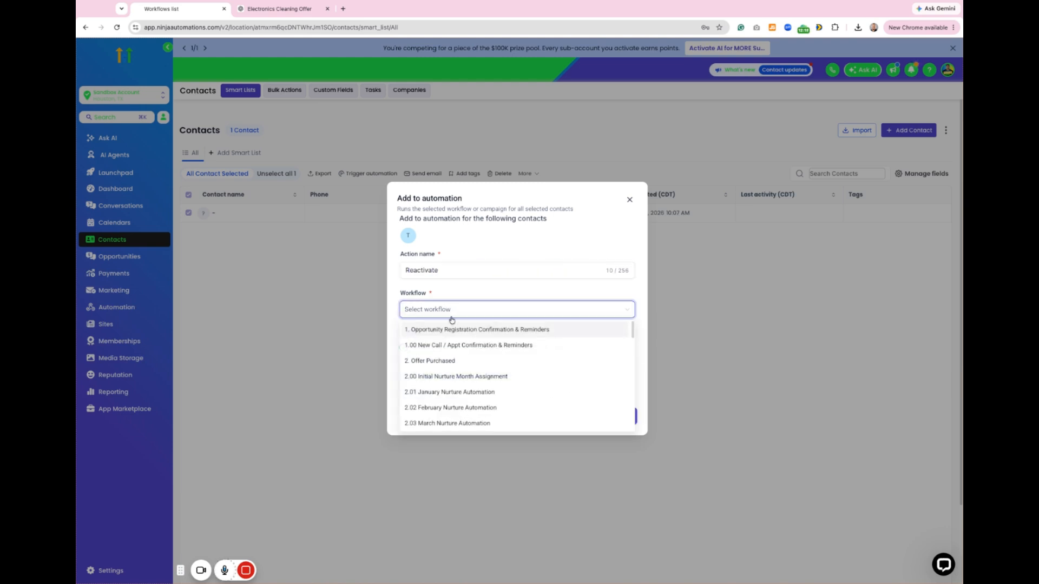
{"action": "type", "text": "reaq"}
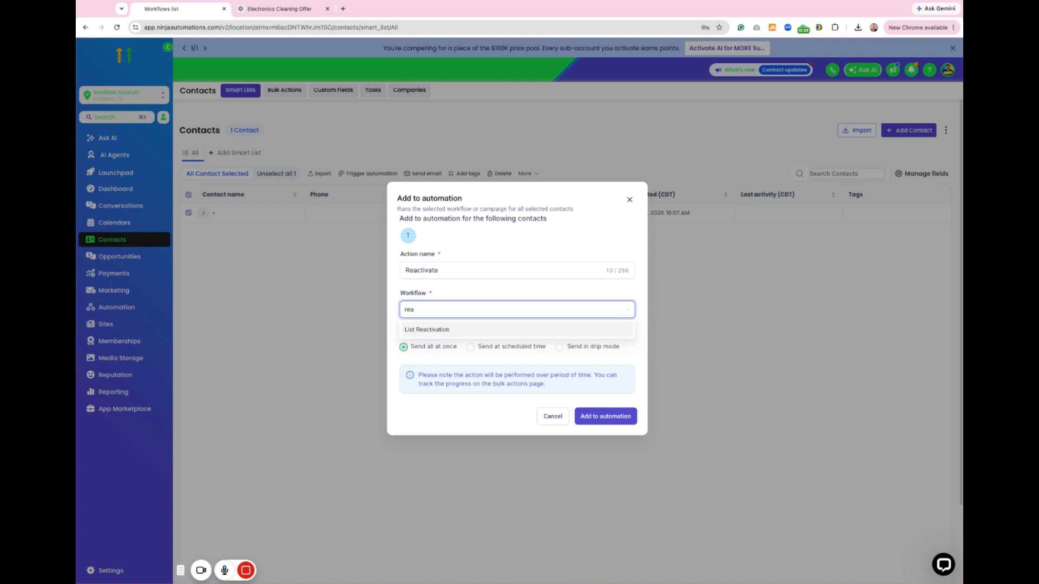
{"action": "left_click", "coordinate": [454, 333]}
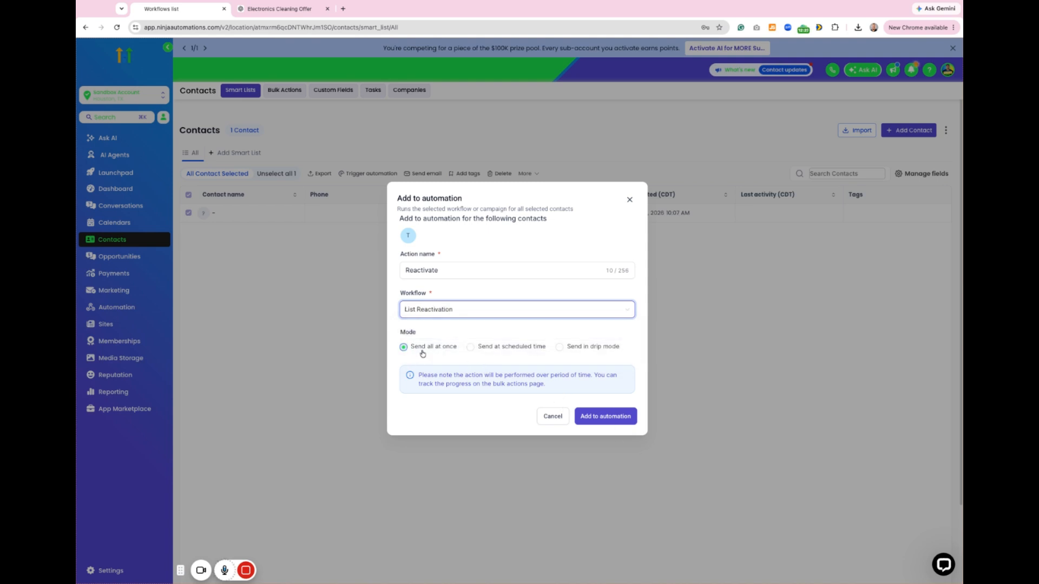
Step: Try the drip, scheduled-time and all-at-once send modes, and close the automation dialog without submitting it
{"action": "left_click", "coordinate": [587, 349]}
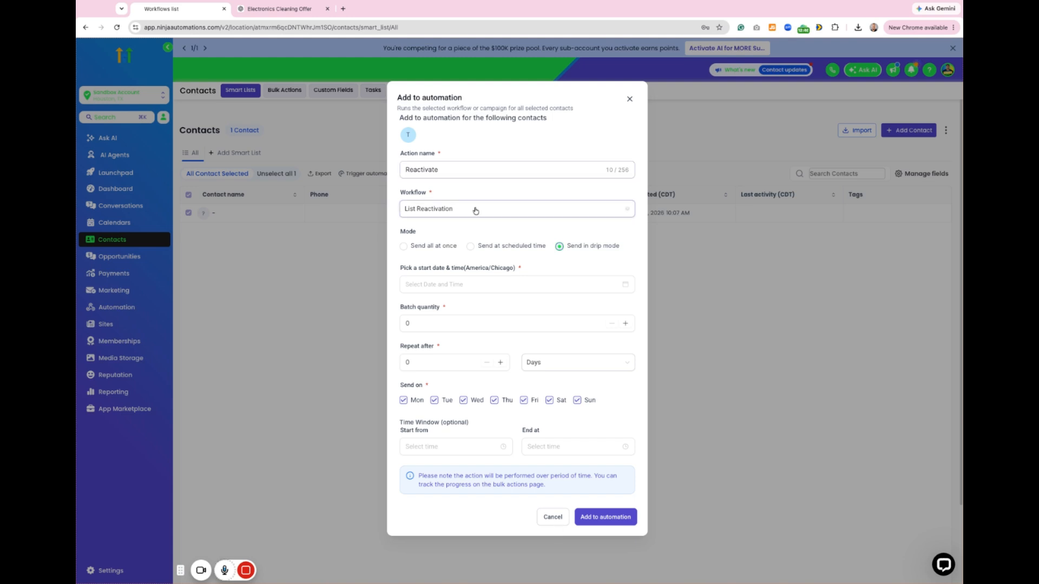
{"action": "left_click", "coordinate": [530, 247]}
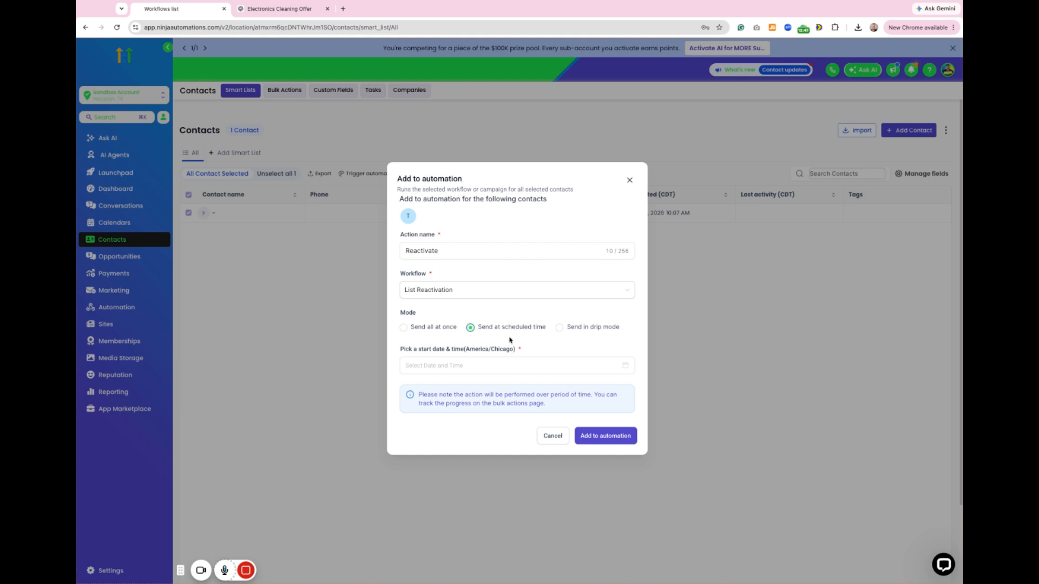
{"action": "left_click", "coordinate": [428, 327]}
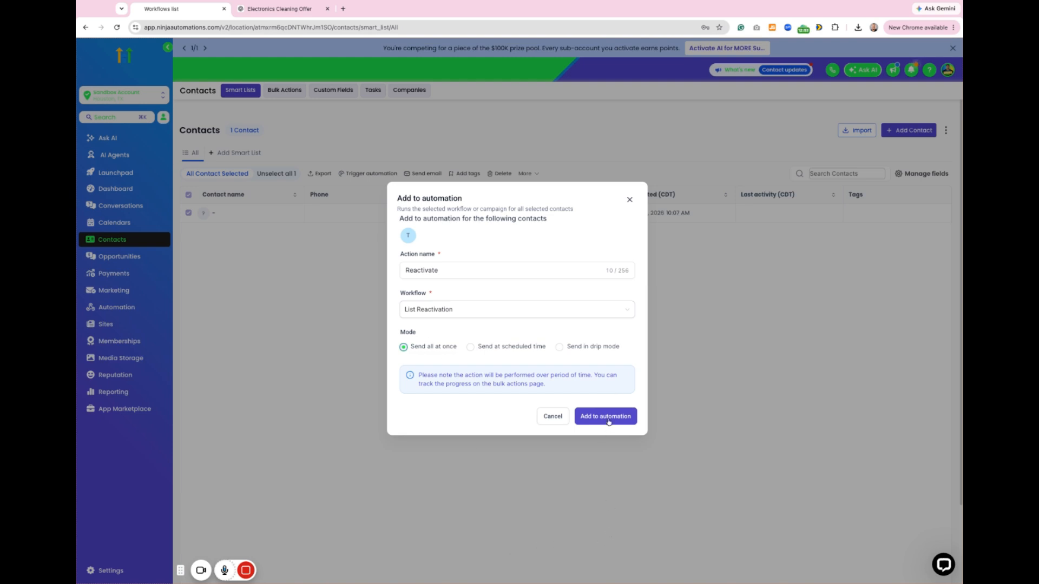
{"action": "left_click", "coordinate": [629, 200]}
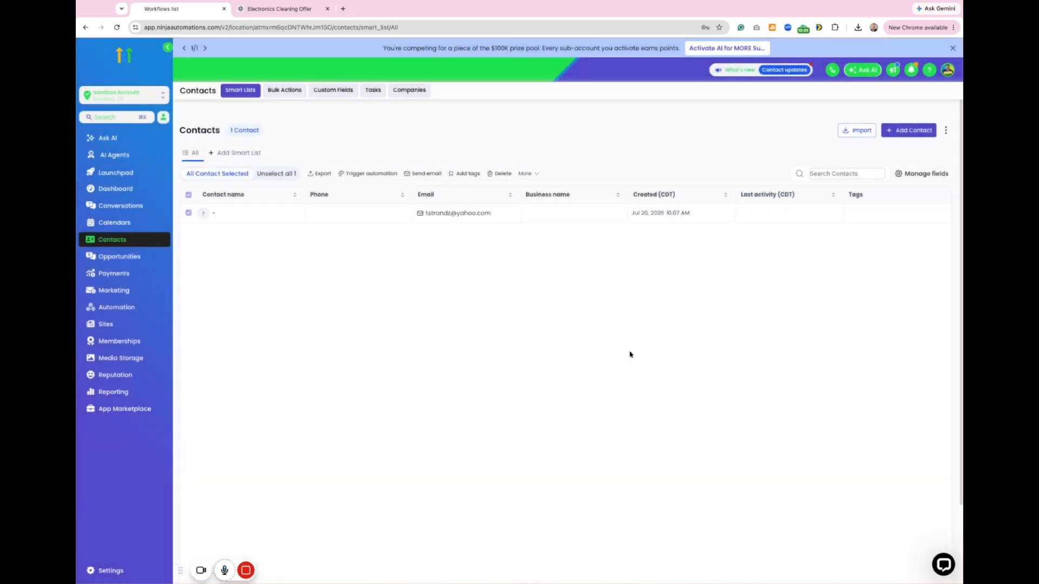